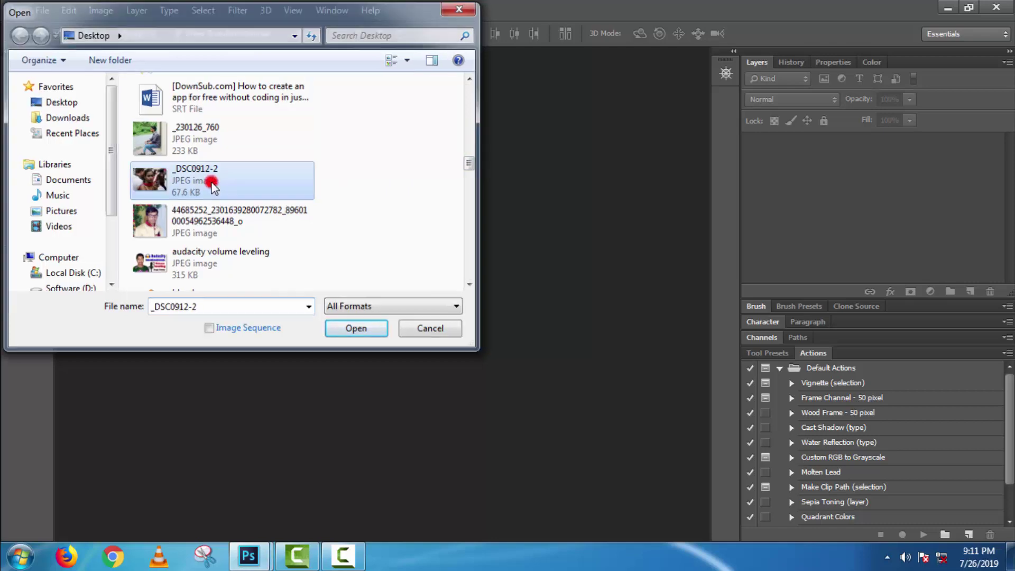
Open the _DSC0912-2 image, dock its window as a tab and view it at 100%.
drag(330, 55, 360, 56)
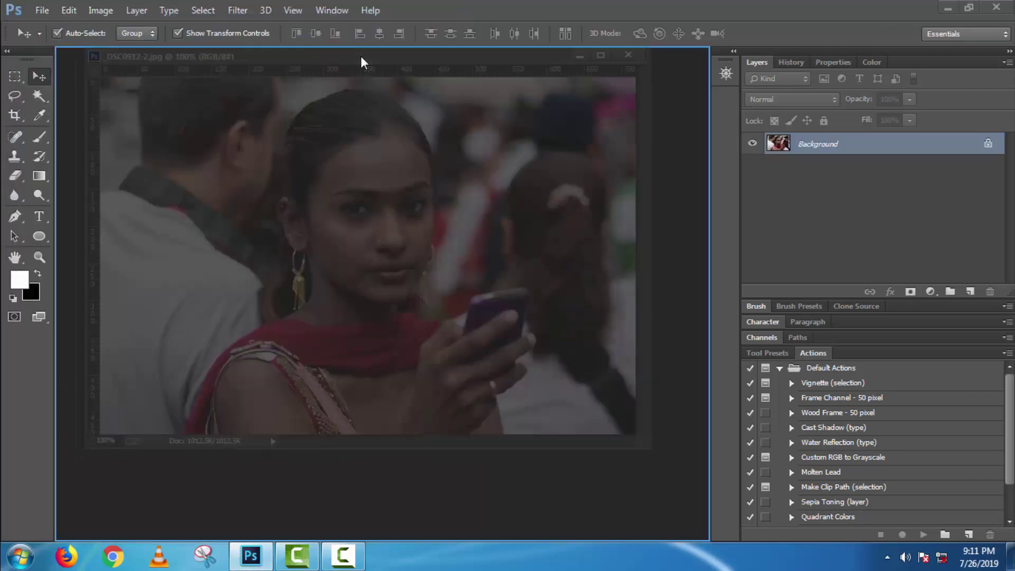
click(723, 73)
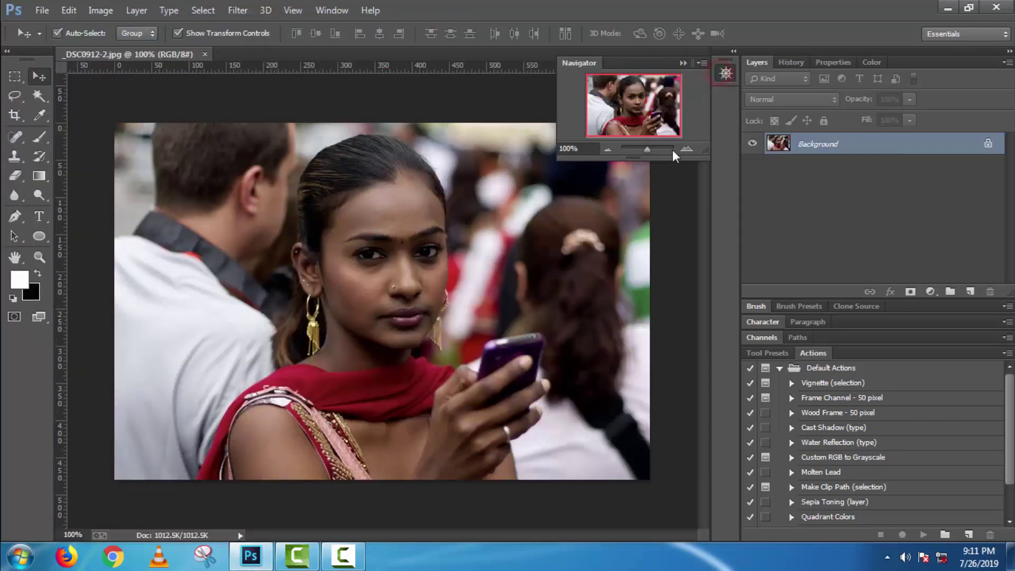
click(686, 149)
click(606, 150)
click(682, 62)
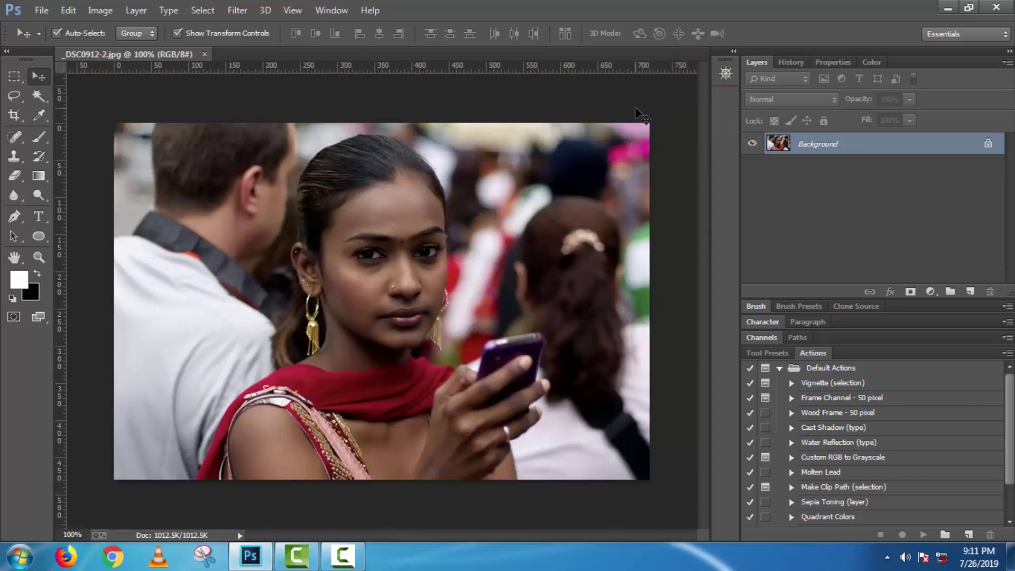
Set the Brush tool to a size of 59 px with 10% hardness.
click(38, 136)
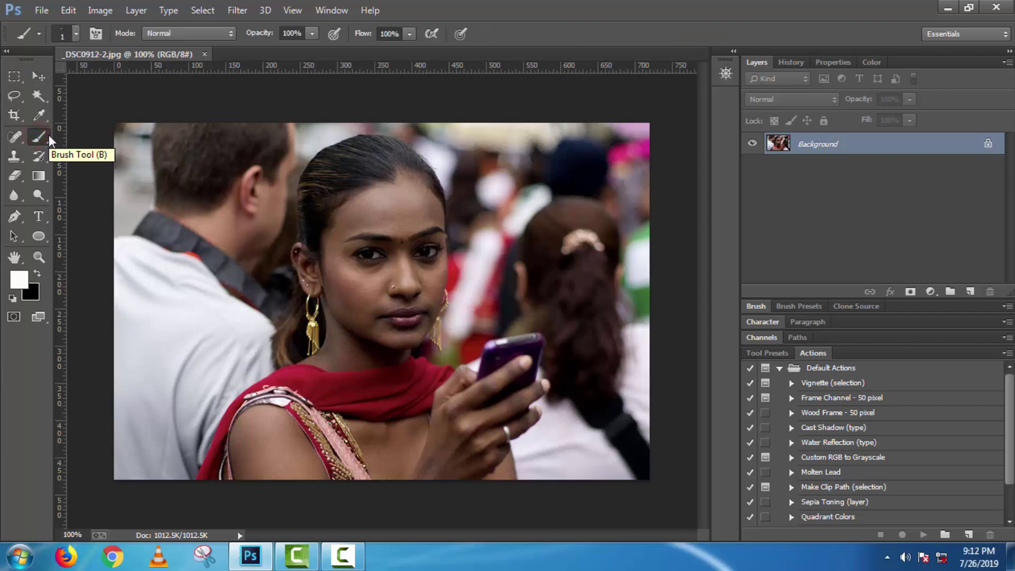
click(76, 35)
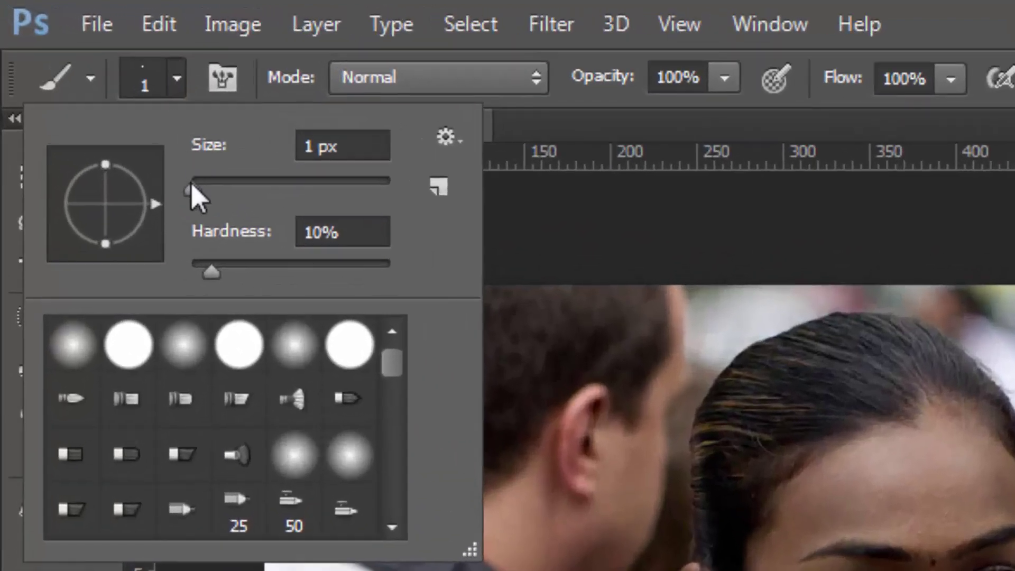
drag(212, 272, 213, 271)
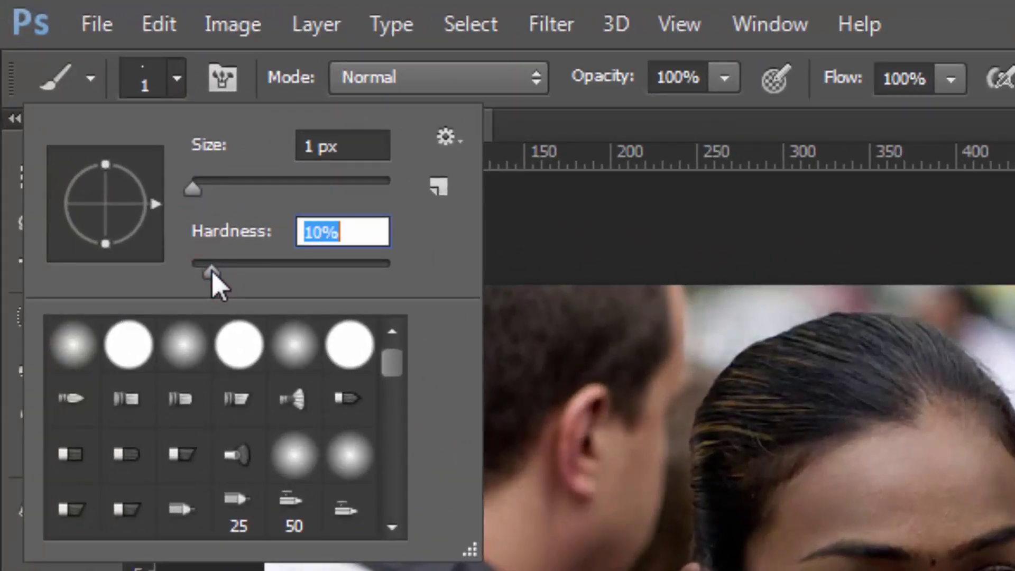
drag(193, 189, 229, 191)
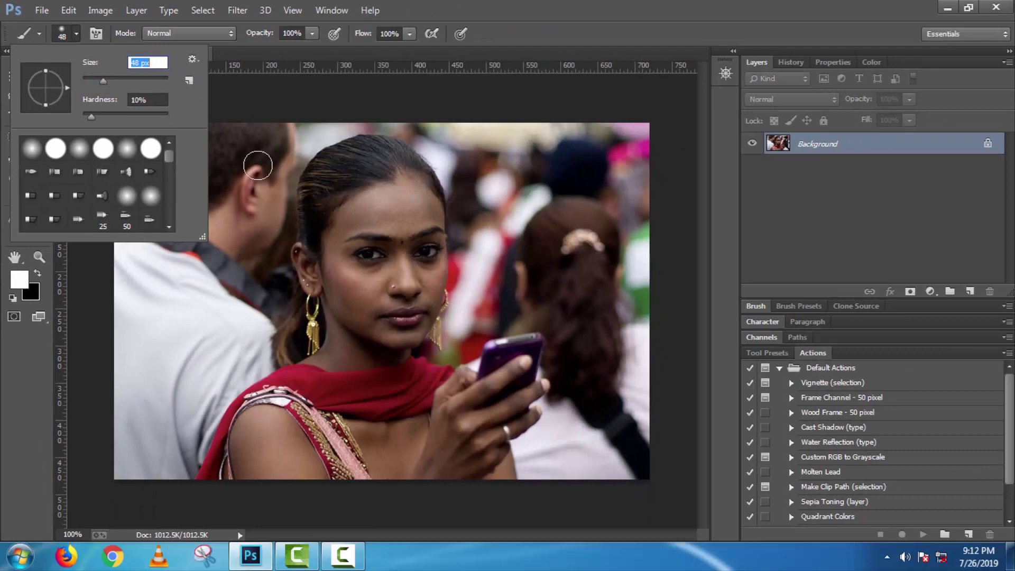
drag(107, 79, 108, 80)
Add a new layer and paint the woman's face and neck white on it.
click(971, 291)
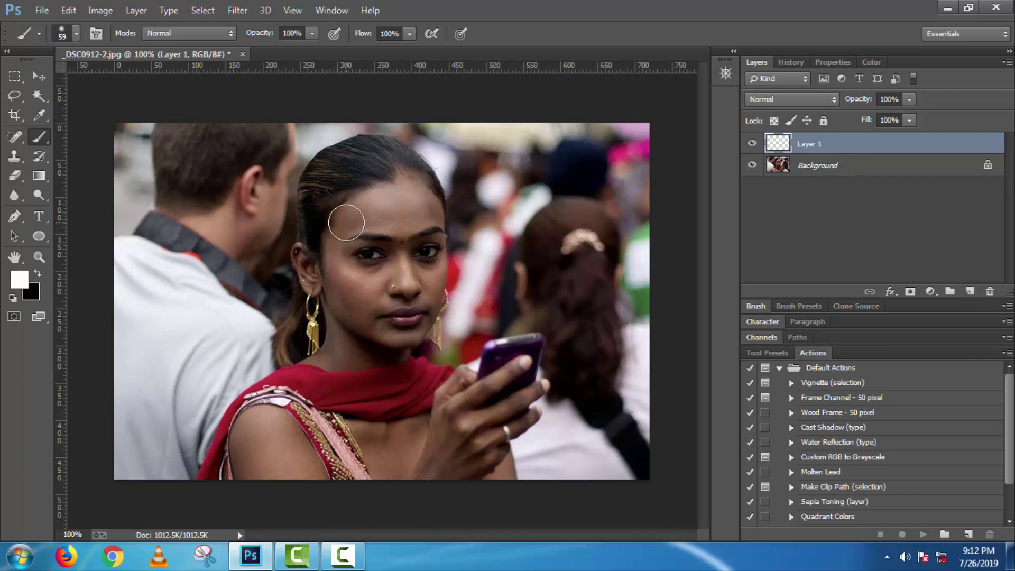
mouse_move(347, 222)
mouse_down()
mouse_move(336, 335)
mouse_move(298, 359)
mouse_move(397, 345)
mouse_move(427, 306)
mouse_move(437, 239)
mouse_move(428, 208)
mouse_move(386, 195)
mouse_move(352, 213)
mouse_move(399, 189)
mouse_up()
right_click(178, 91)
click(30, 150)
mouse_move(381, 233)
mouse_down()
mouse_move(362, 331)
mouse_move(399, 299)
mouse_move(410, 243)
mouse_move(362, 232)
mouse_move(388, 262)
mouse_move(388, 327)
mouse_move(424, 226)
mouse_up()
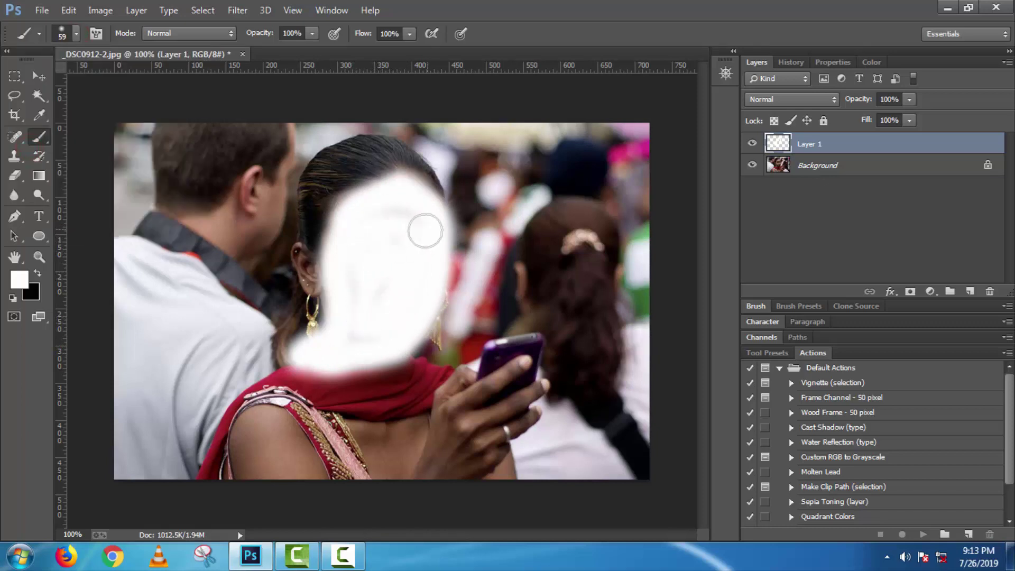
Paint her shoulder, chest, hand and ear white on Layer 1, and set the layer's blend mode to Soft Light.
mouse_move(272, 420)
mouse_down()
mouse_move(243, 442)
mouse_move(245, 472)
mouse_move(315, 476)
mouse_move(292, 430)
mouse_move(275, 452)
mouse_move(242, 440)
mouse_move(279, 454)
mouse_move(272, 421)
mouse_up()
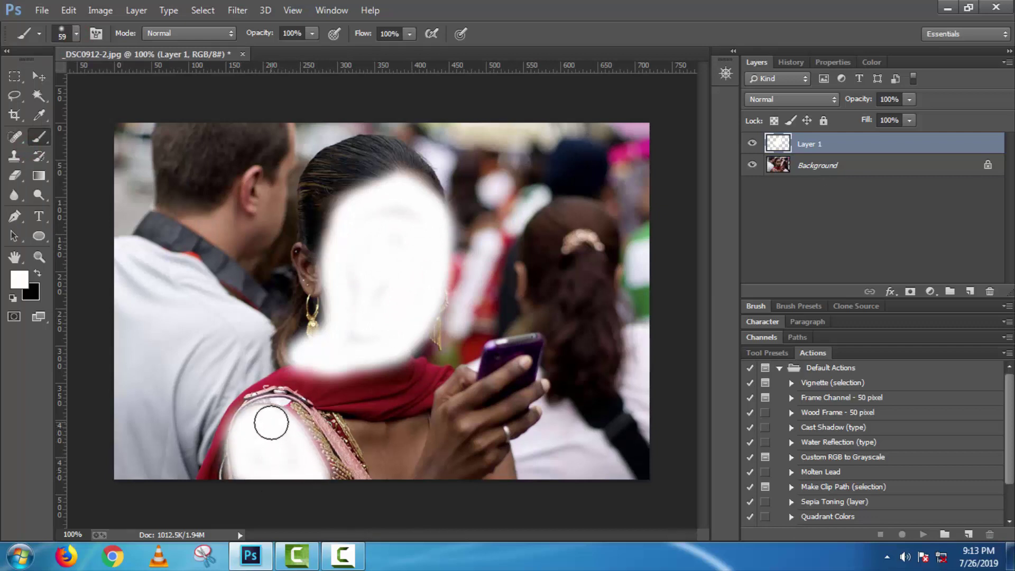
click(350, 424)
mouse_move(350, 424)
mouse_down()
mouse_move(399, 477)
mouse_move(458, 452)
mouse_move(507, 471)
mouse_move(507, 456)
mouse_move(489, 479)
mouse_move(471, 447)
mouse_move(526, 417)
mouse_move(519, 427)
mouse_move(538, 387)
mouse_move(524, 366)
mouse_move(477, 391)
mouse_move(434, 437)
mouse_move(475, 377)
mouse_move(392, 442)
mouse_move(364, 437)
mouse_move(315, 276)
mouse_up()
mouse_move(404, 180)
mouse_down()
mouse_move(431, 203)
mouse_move(340, 216)
mouse_up()
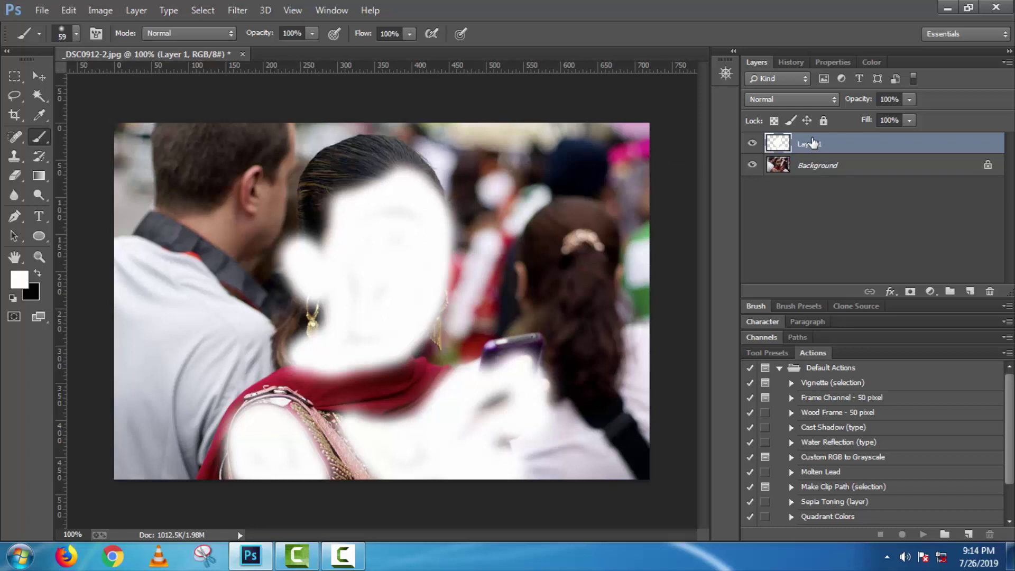
click(801, 101)
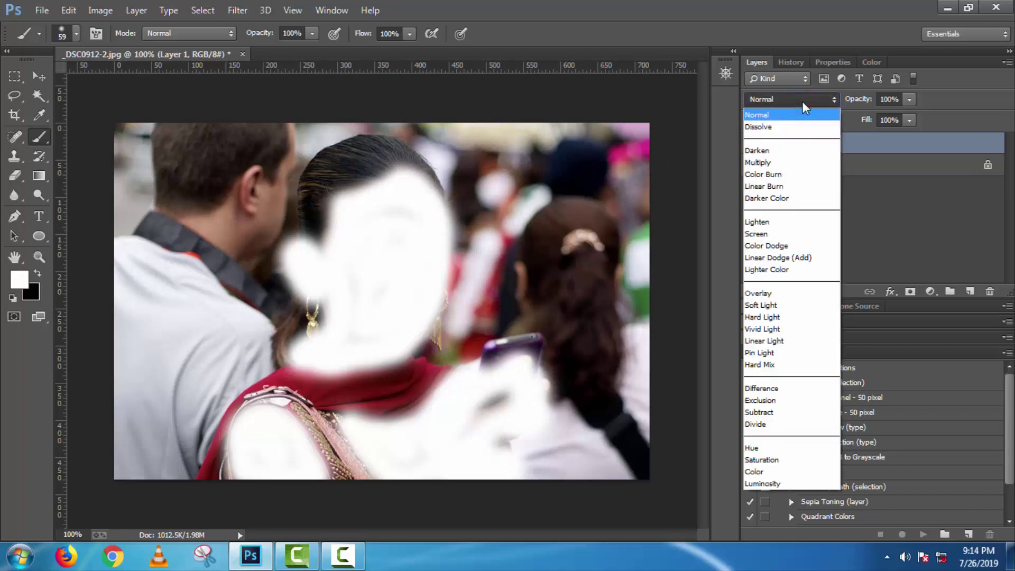
click(761, 306)
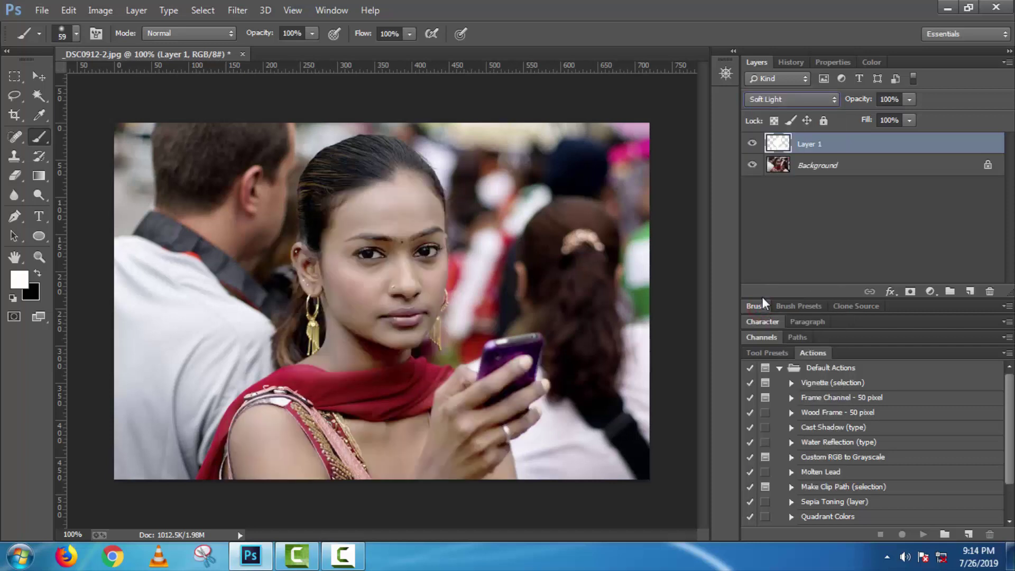
Erase the excess white on Layer 1 around the fully visible ear, its earring and the nearby hair with the 19 px Eraser.
click(725, 74)
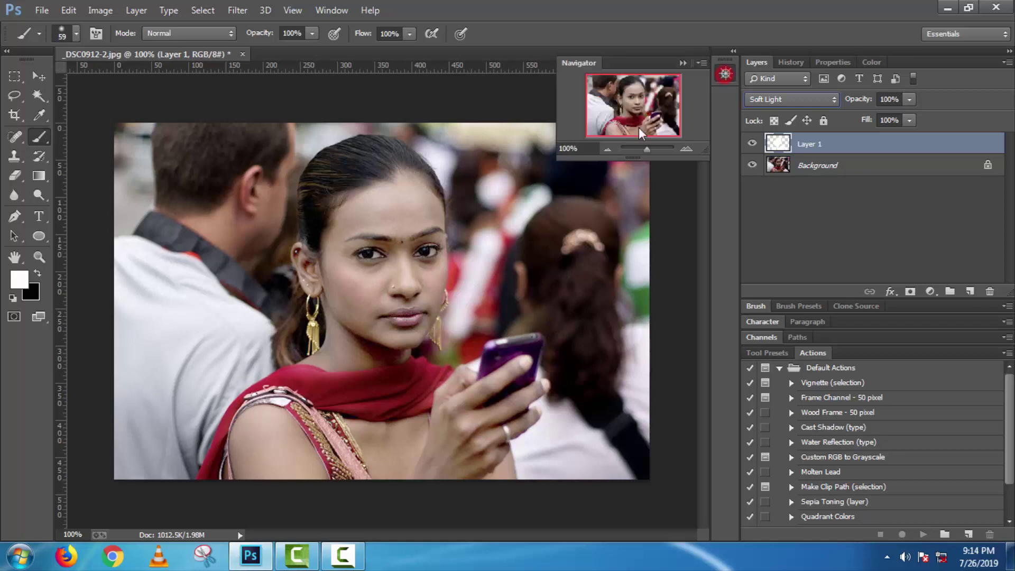
click(648, 148)
drag(649, 149, 640, 113)
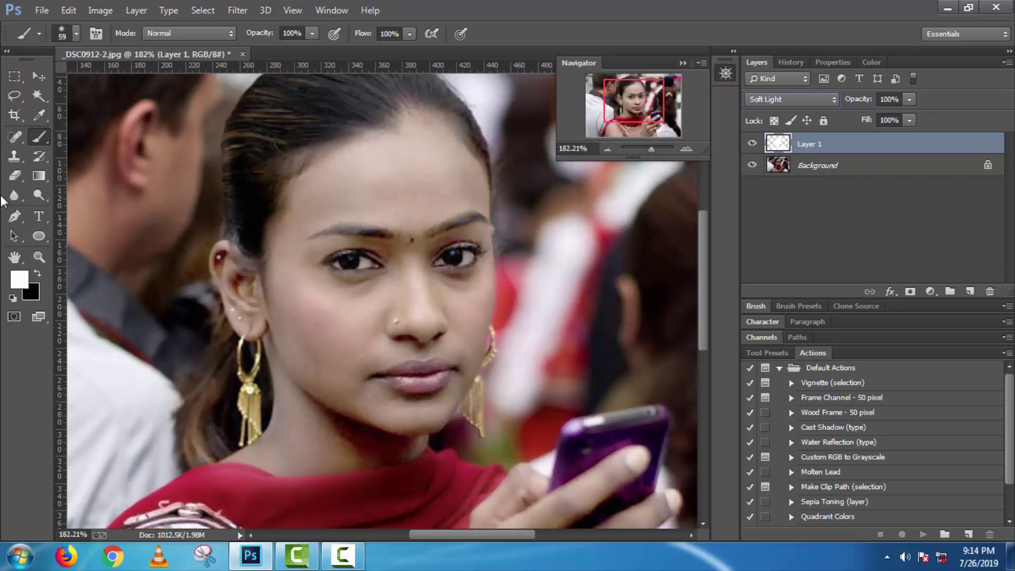
click(14, 177)
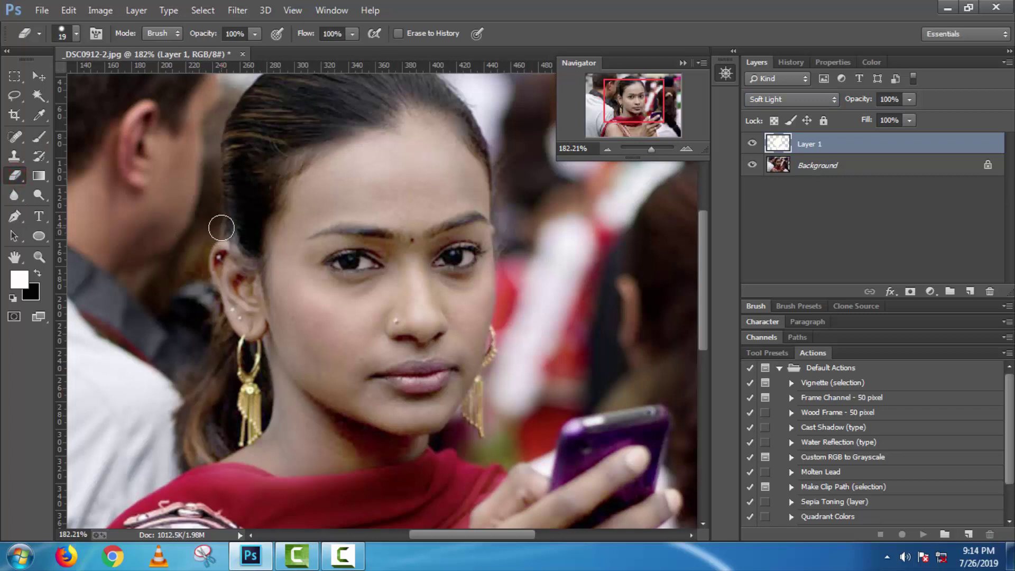
mouse_move(224, 228)
mouse_down()
mouse_move(209, 228)
mouse_move(202, 244)
mouse_up()
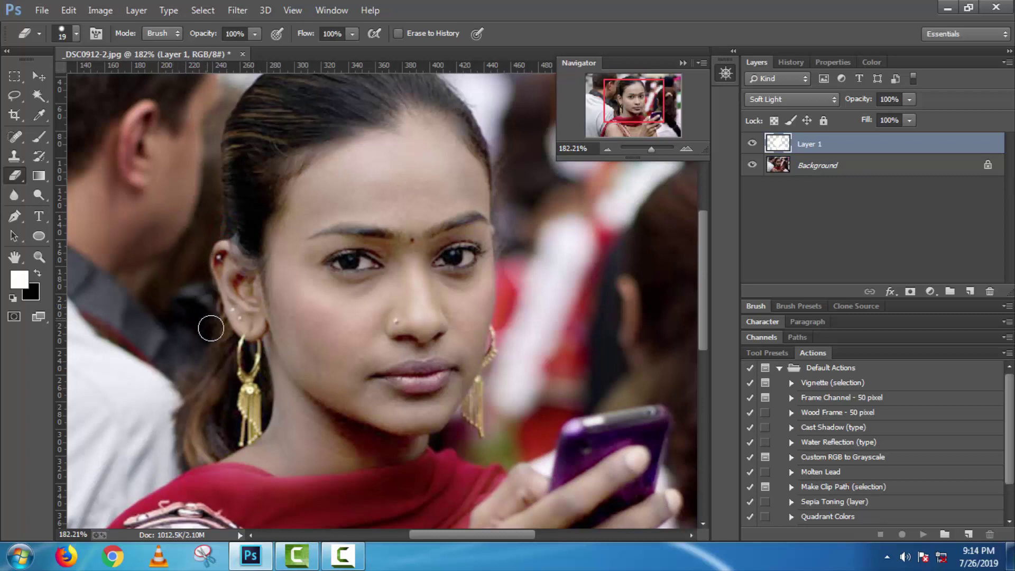
mouse_move(251, 363)
mouse_down()
mouse_move(238, 415)
mouse_move(249, 431)
mouse_up()
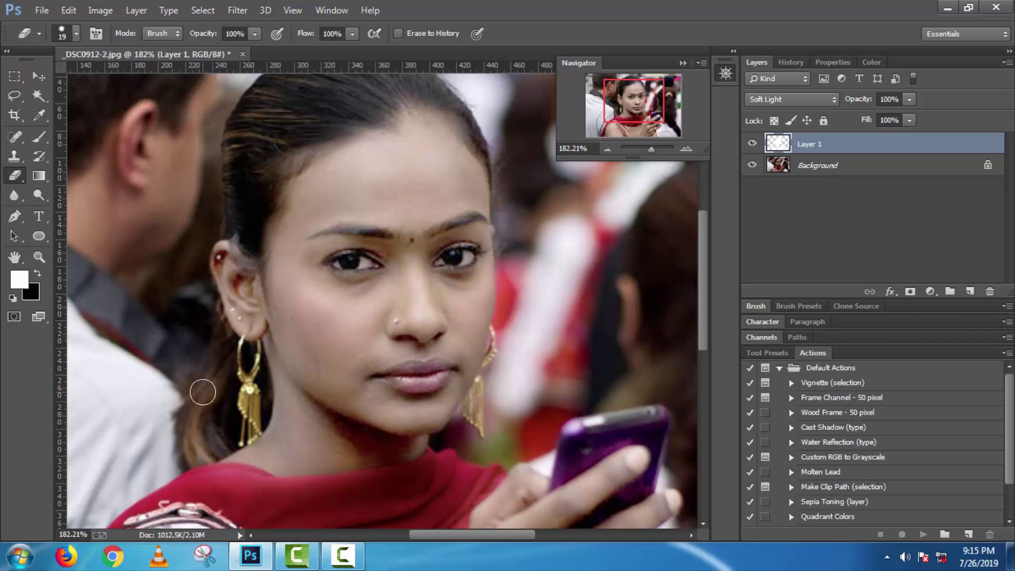
mouse_move(216, 355)
mouse_down()
mouse_move(206, 331)
mouse_move(208, 450)
mouse_move(184, 450)
mouse_move(186, 408)
mouse_up()
Erase the excess white beside the far cheek and earring, and around the phone hand with a 45 px eraser.
click(607, 150)
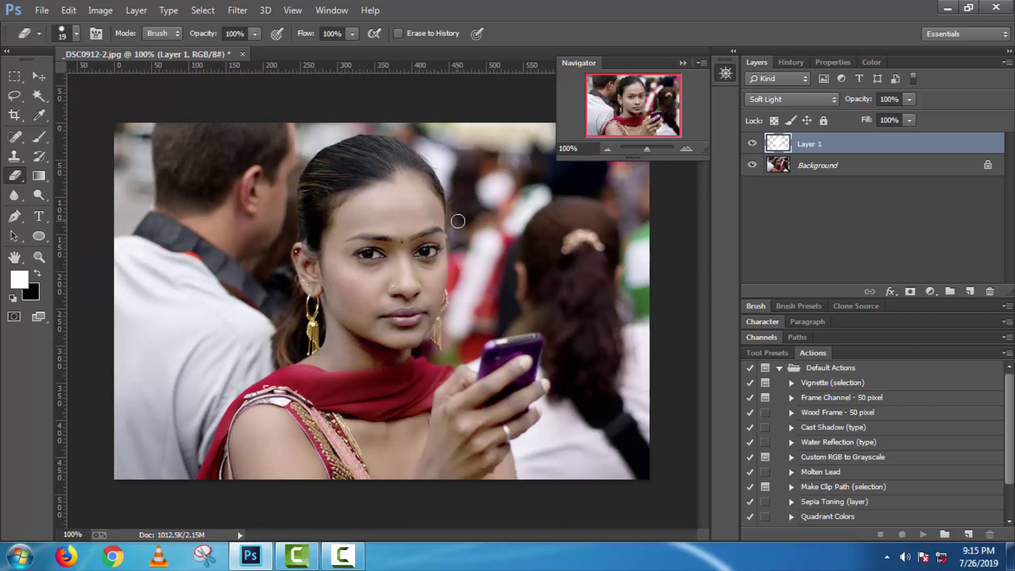
mouse_move(453, 201)
mouse_down()
mouse_move(458, 289)
mouse_move(440, 338)
mouse_up()
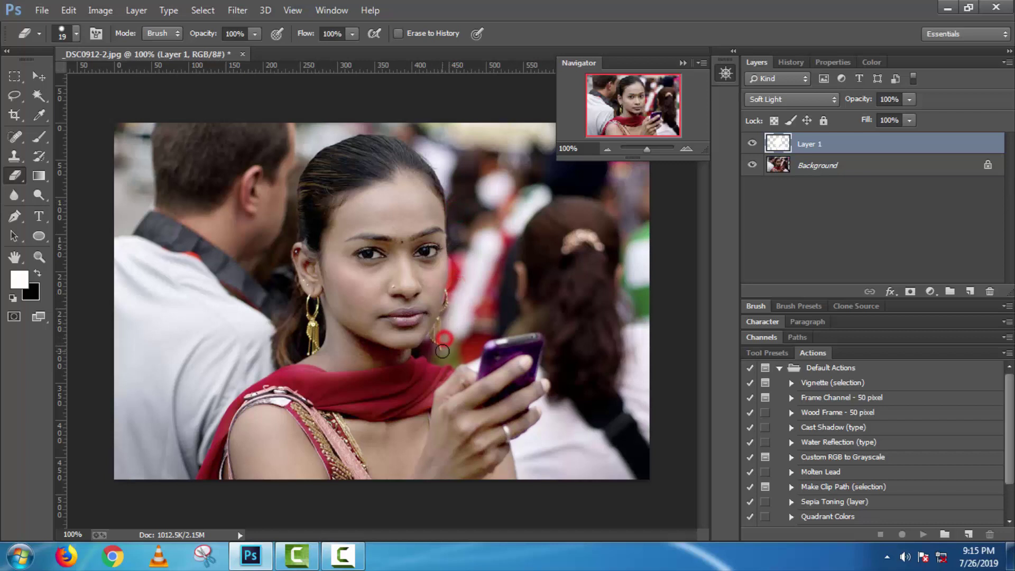
right_click(472, 312)
drag(555, 346, 558, 345)
click(473, 343)
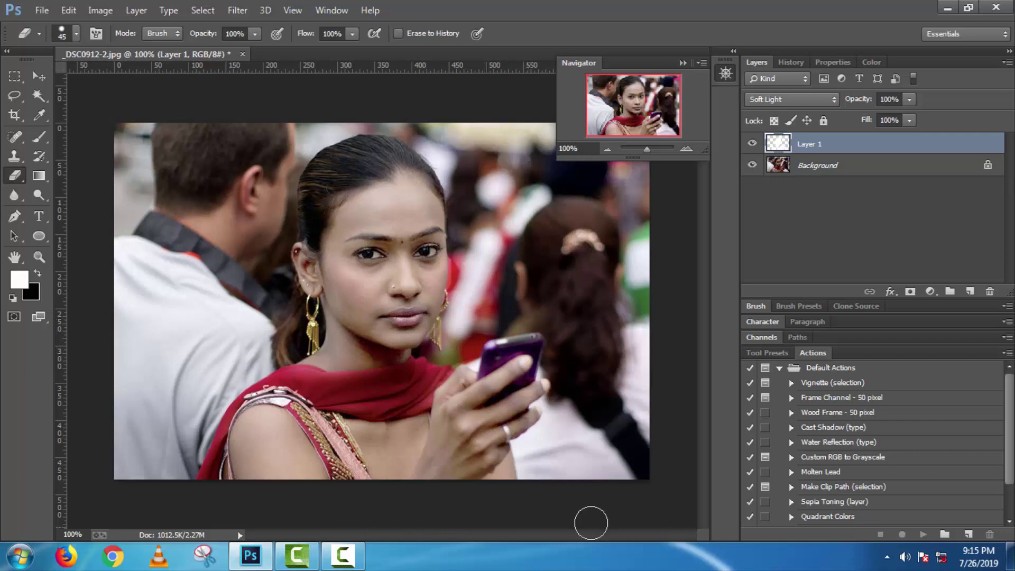
drag(541, 480, 539, 452)
Clean up the edge of the fingertips holding the phone with the eraser at 19 px, and reduce it to 6 px.
click(580, 368)
right_click(580, 368)
text(19)
key(Return)
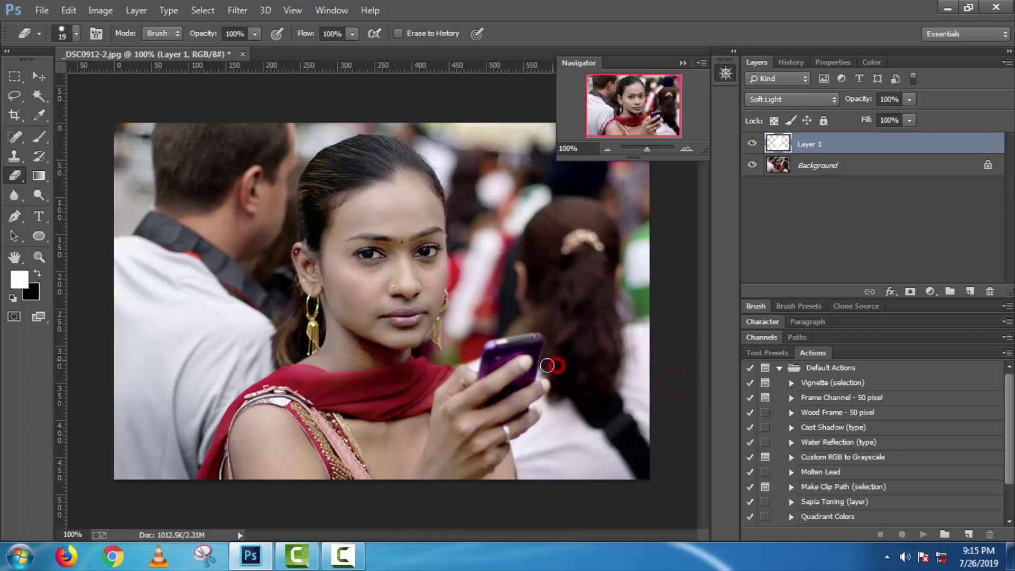
right_click(608, 373)
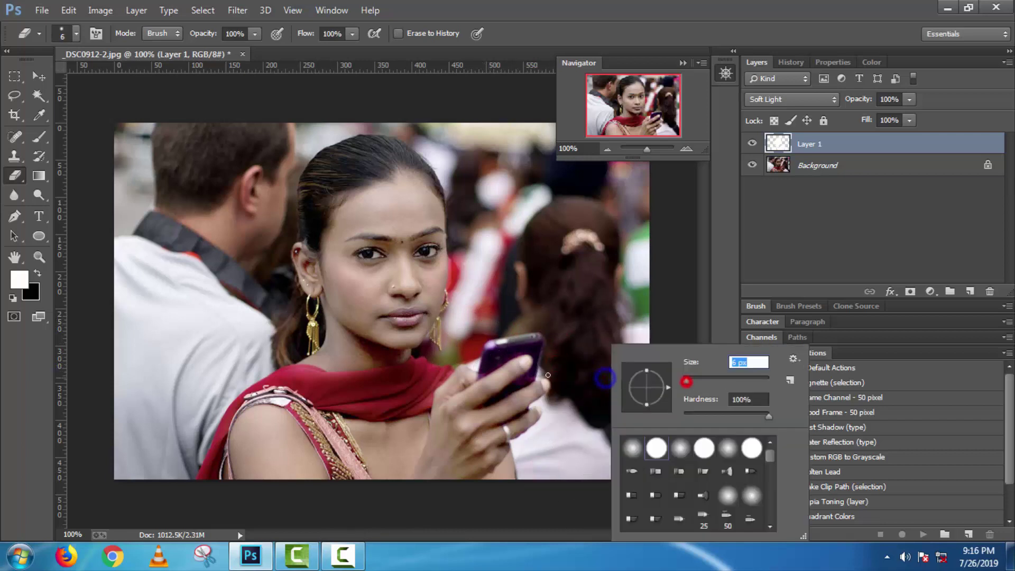
text(6)
key(Return)
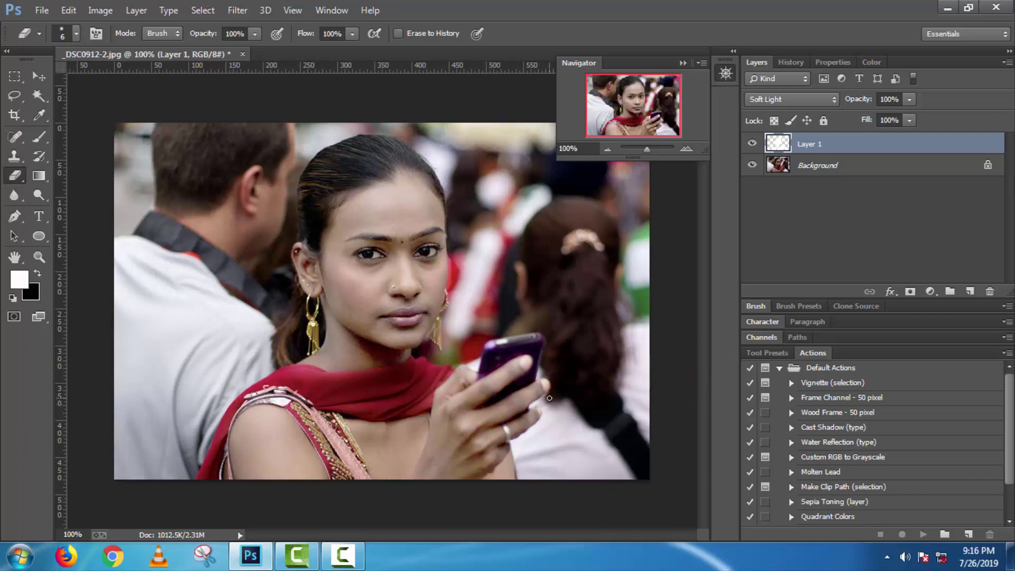
Erase the remaining excess white beside the phone hand and outside the shoulder with a 17 px eraser.
right_click(569, 387)
text(17)
key(Return)
mouse_move(560, 375)
mouse_down()
mouse_move(569, 398)
mouse_move(569, 376)
mouse_up()
mouse_move(555, 438)
mouse_down()
mouse_move(553, 462)
mouse_move(614, 467)
mouse_up()
drag(565, 451, 571, 440)
click(532, 467)
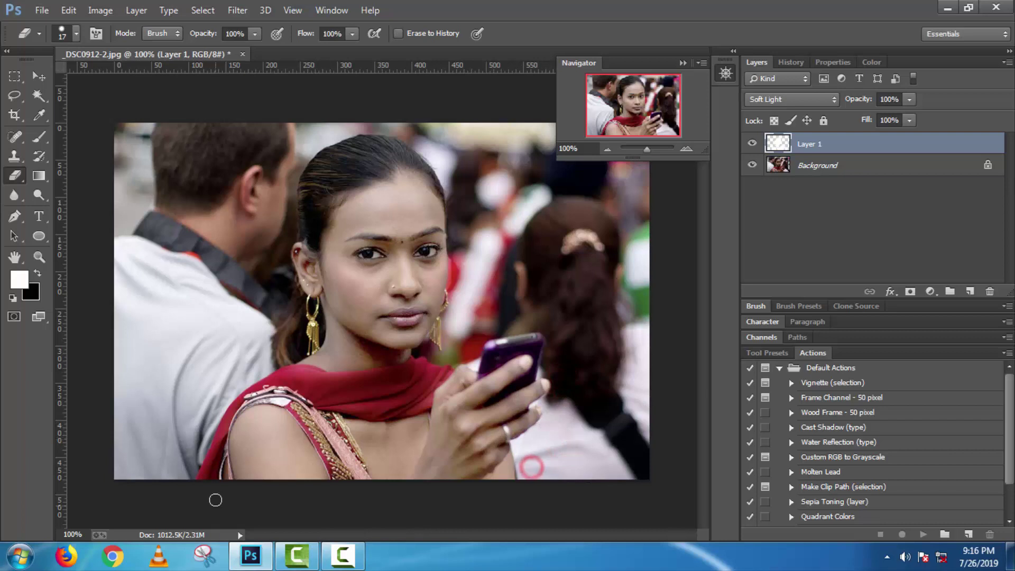
drag(204, 455, 206, 466)
click(683, 62)
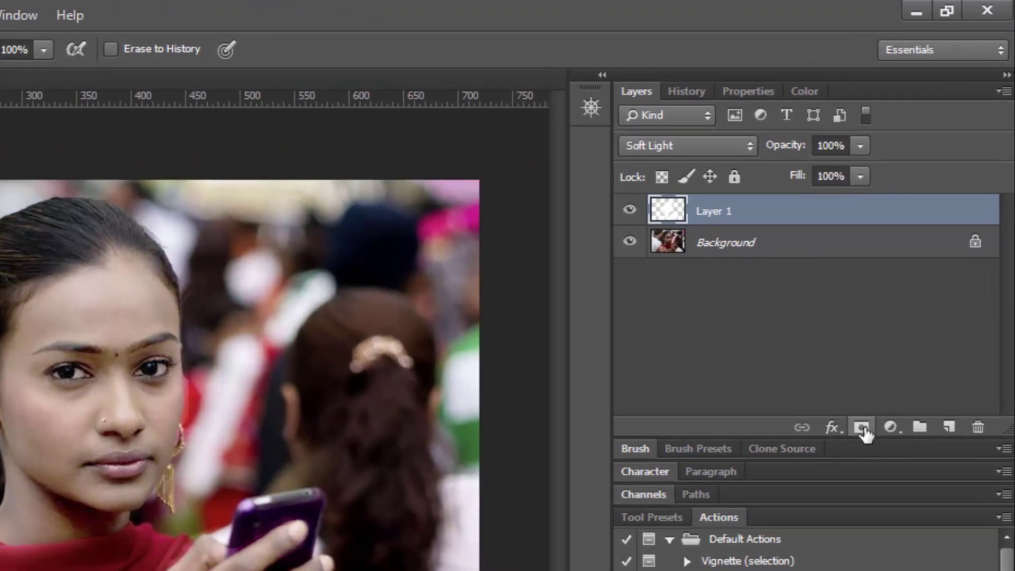
Add a layer mask to Layer 1 and reduce the eraser size to 8 px.
click(909, 291)
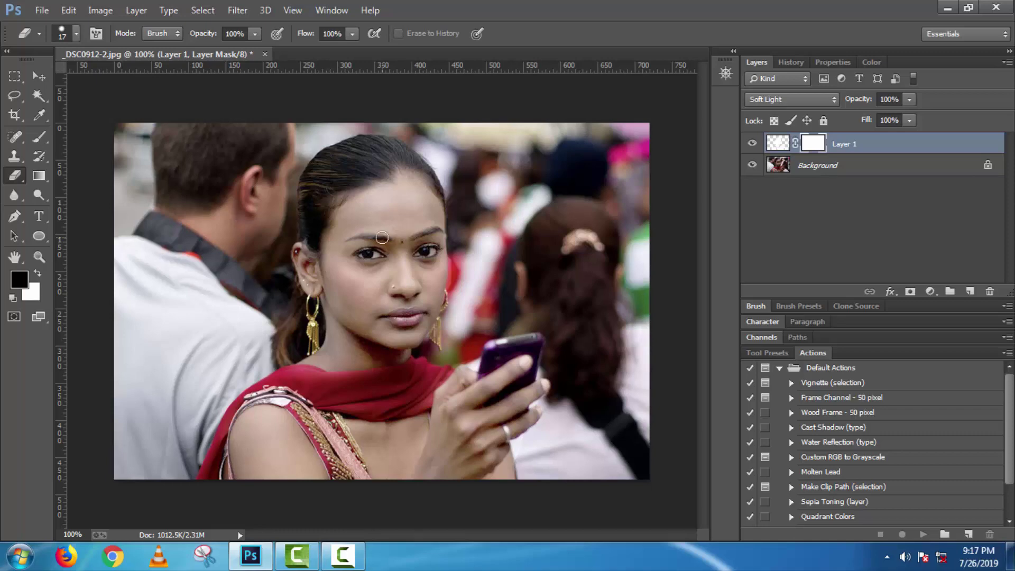
click(723, 75)
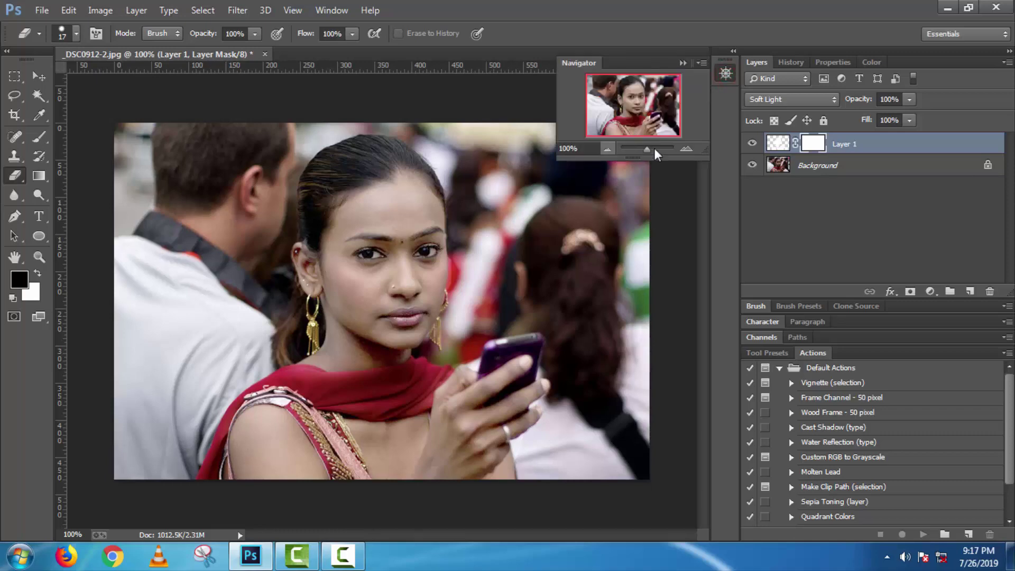
click(688, 149)
key(bracketleft)
key(bracketleft)
key(bracketleft)
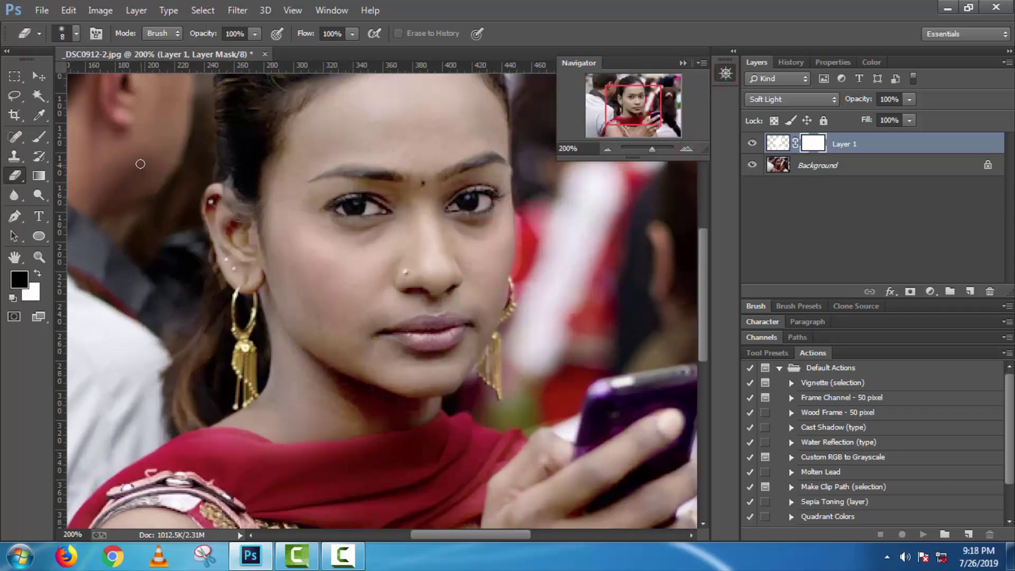
Paint black on the mask over the inner end of the eyebrow nearer the visible ear, using a 10 px brush with 0% hardness.
click(39, 135)
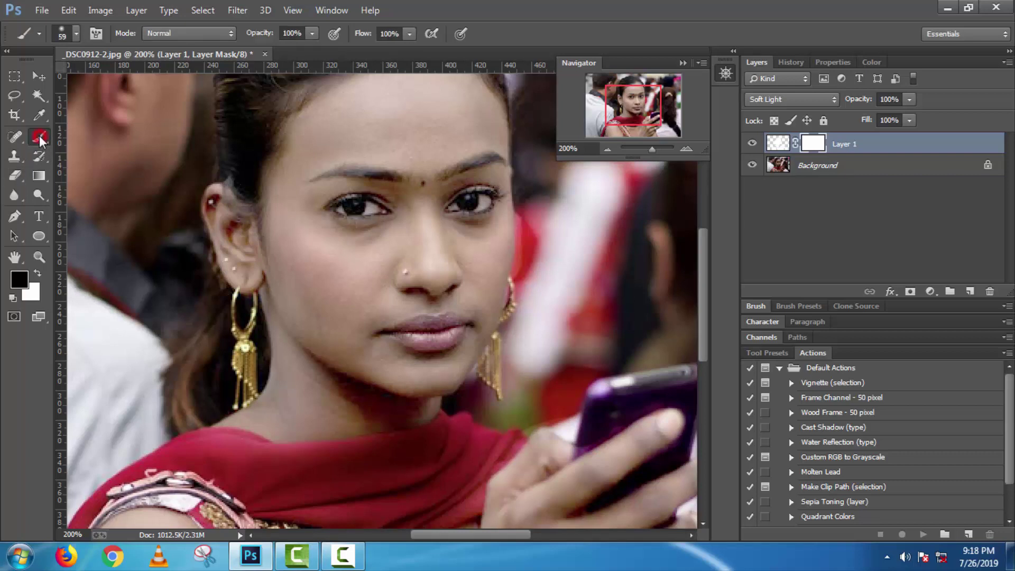
right_click(443, 181)
drag(547, 218, 532, 219)
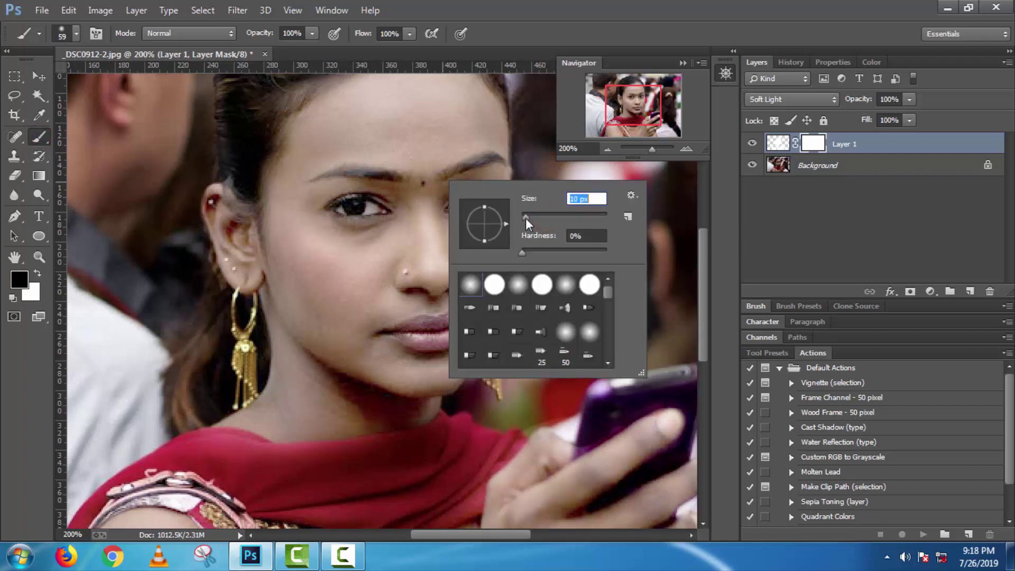
drag(525, 218, 525, 218)
click(389, 174)
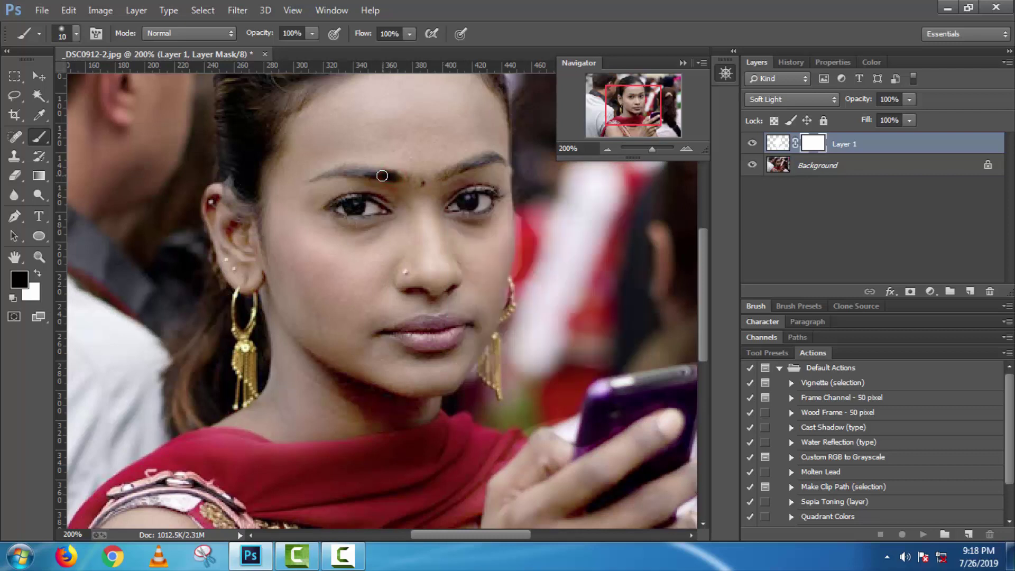
Paint black on the mask over the middle of the eyebrow nearer the visible ear, reducing the brush to 8 px and 6 px.
right_click(383, 176)
click(465, 212)
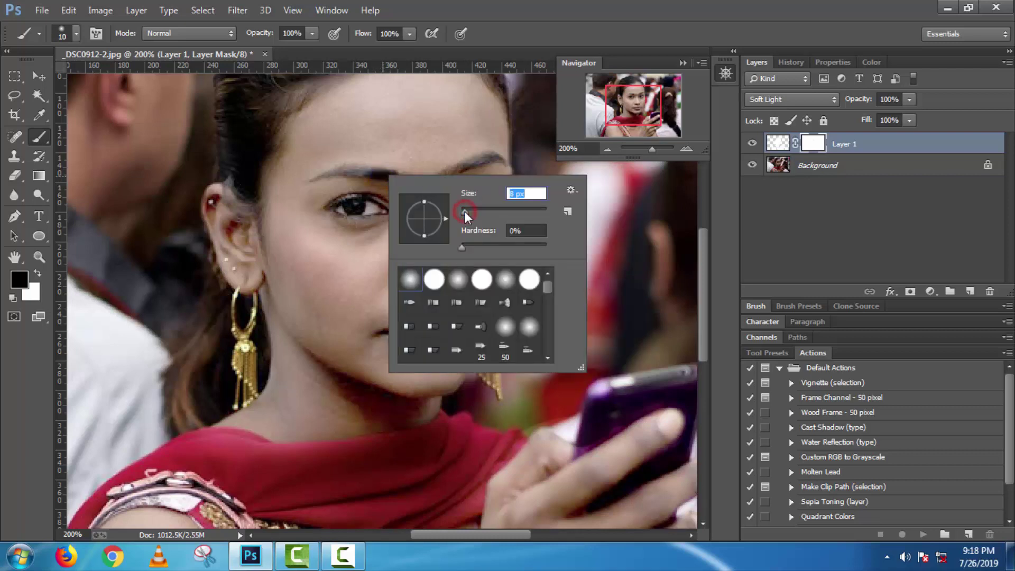
click(368, 175)
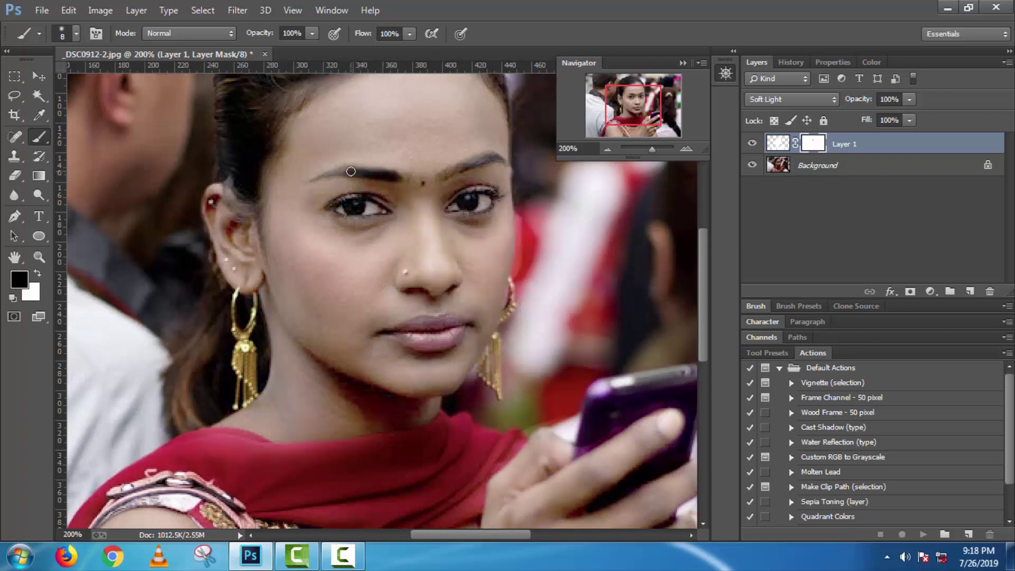
right_click(343, 170)
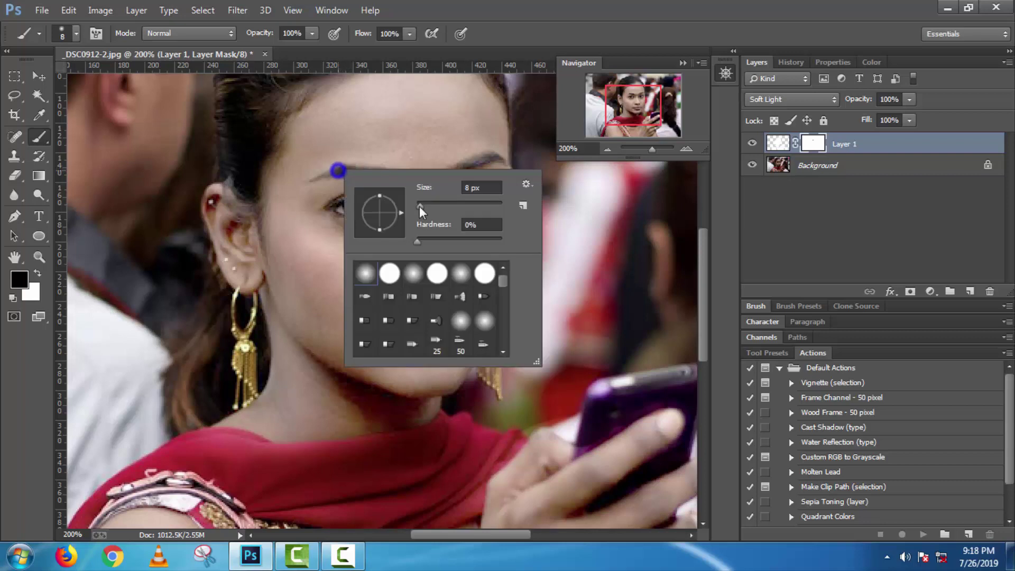
click(420, 206)
click(336, 168)
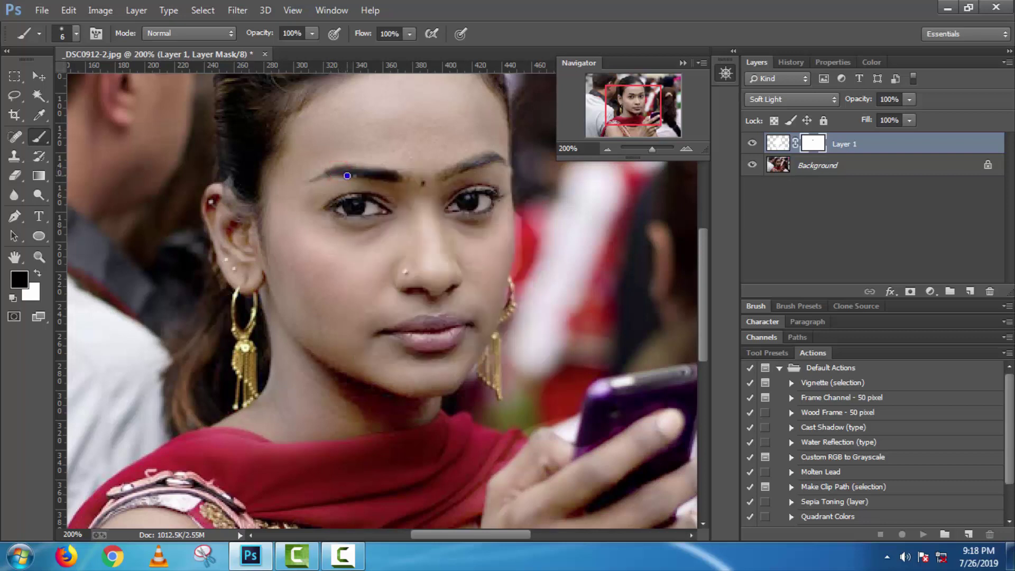
Mask the thin outer tail of the eyebrow nearer the visible ear, reducing the brush size towards the tip.
right_click(346, 175)
click(428, 210)
drag(428, 210, 427, 211)
click(326, 174)
drag(324, 174, 320, 175)
right_click(313, 181)
click(396, 214)
click(312, 181)
click(311, 182)
click(311, 181)
Paint black on the mask along the inner and middle part of the other eyebrow with an 8 px brush.
right_click(452, 170)
drag(530, 205, 533, 204)
click(448, 175)
click(685, 149)
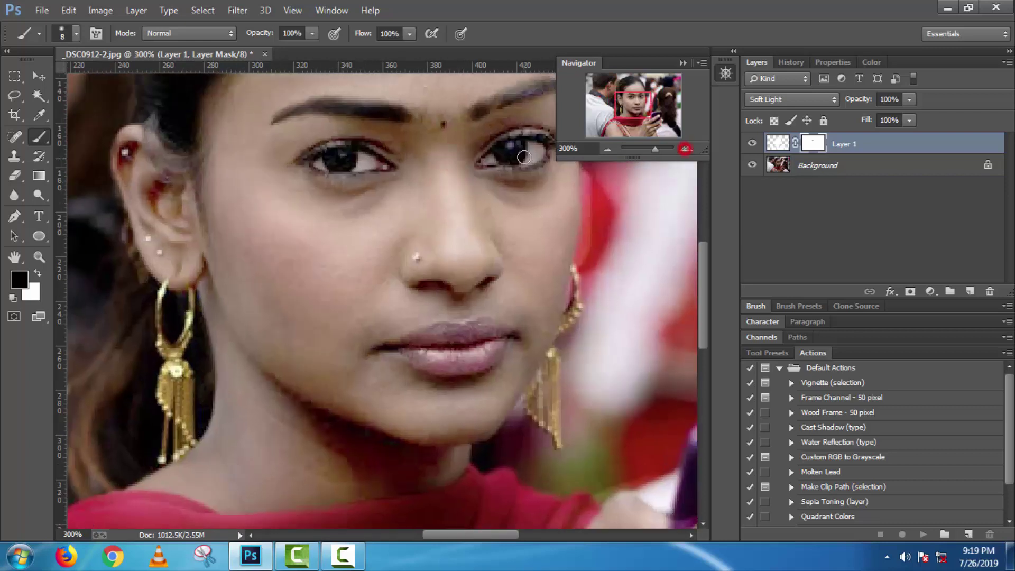
drag(640, 106, 644, 102)
mouse_move(405, 198)
mouse_down()
mouse_move(473, 172)
mouse_move(483, 183)
mouse_up()
Mask the outer tip of the eyebrow farther from the visible ear with a 3 px brush.
right_click(474, 180)
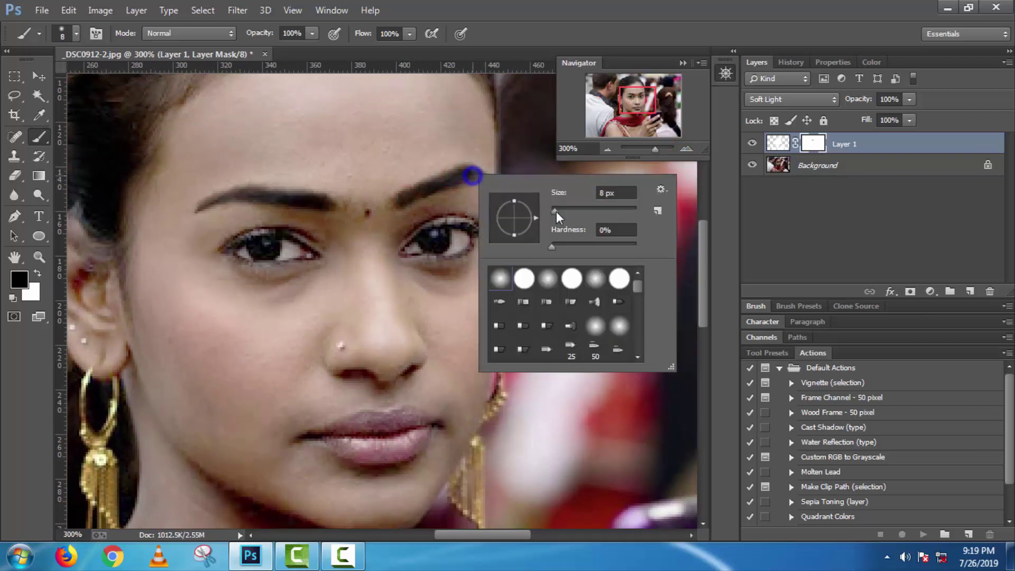
click(556, 211)
drag(556, 210, 565, 211)
key(Return)
right_click(485, 179)
click(487, 180)
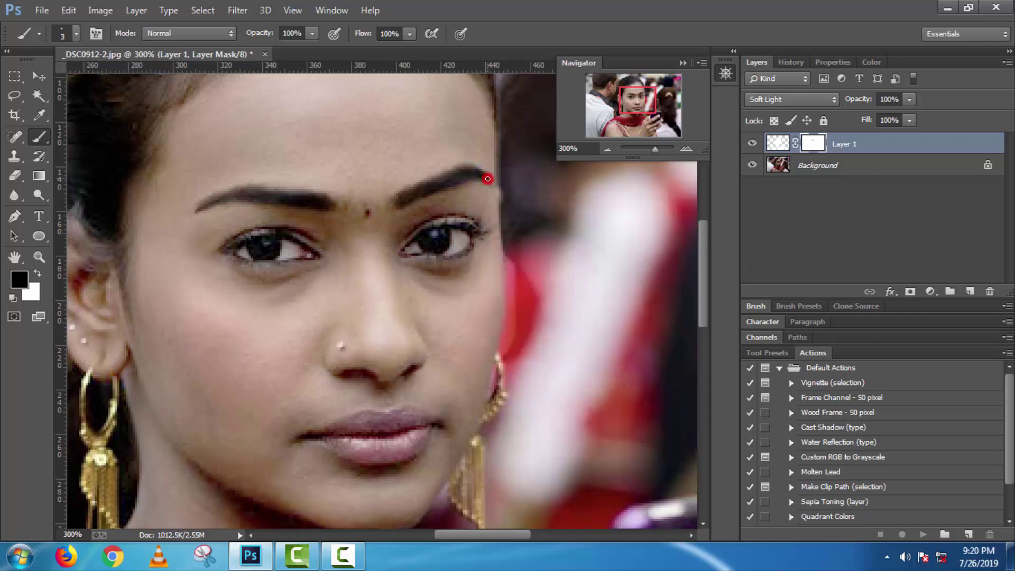
click(490, 180)
Paint black on the mask over the irises and pupils of both eyes with an 8 px brush.
right_click(266, 256)
drag(351, 281, 351, 283)
drag(259, 248, 271, 245)
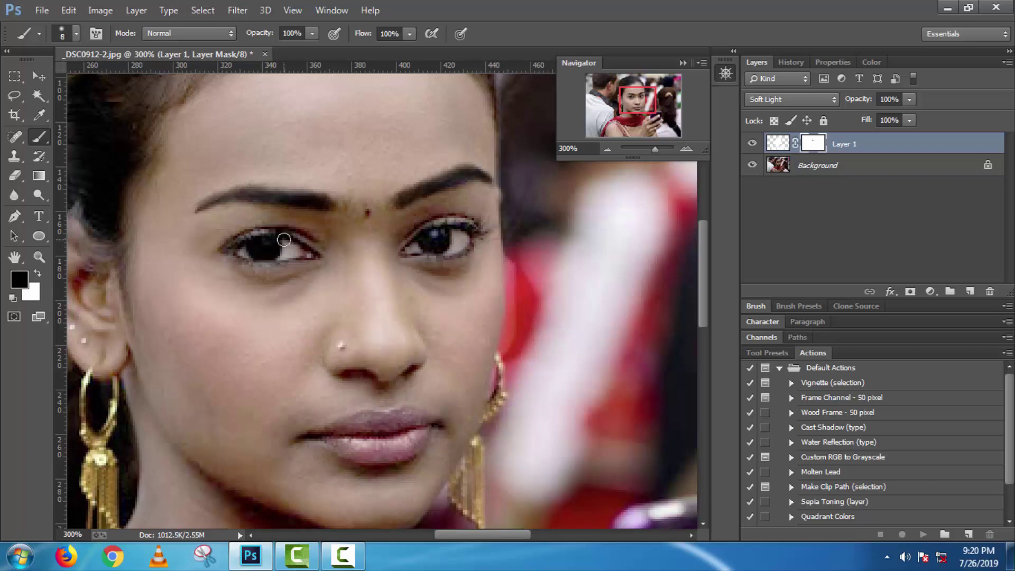
mouse_move(259, 243)
mouse_down()
mouse_move(256, 251)
mouse_move(271, 252)
mouse_up()
click(443, 239)
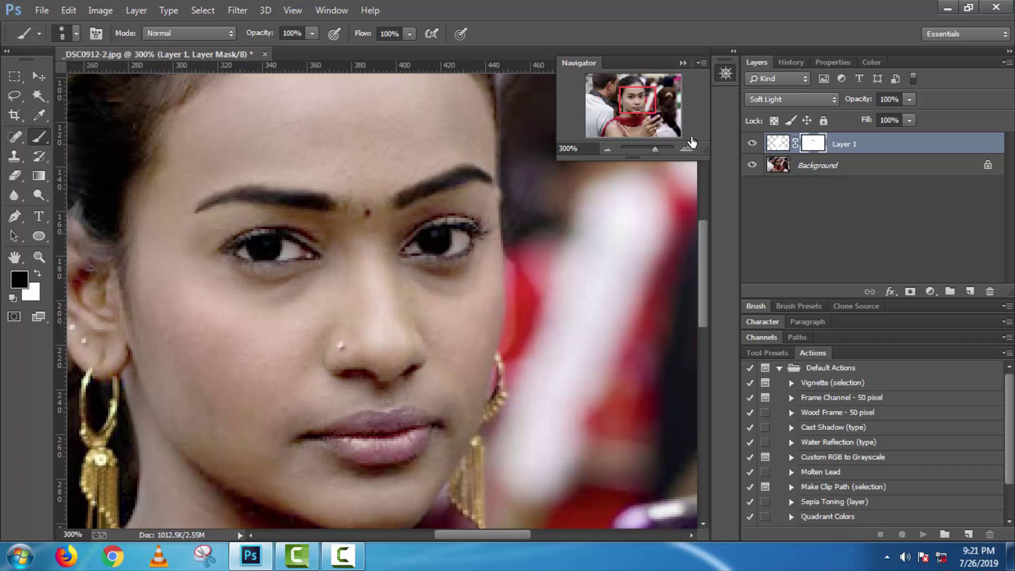
Collapse the Navigator and add a Selective Color adjustment layer above Layer 1.
click(610, 148)
click(610, 148)
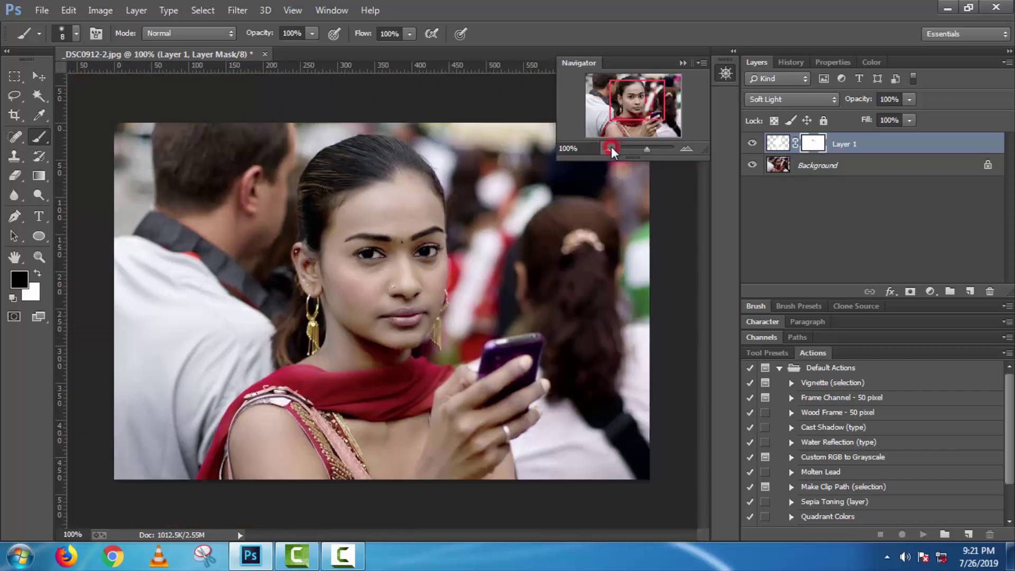
click(610, 148)
click(686, 149)
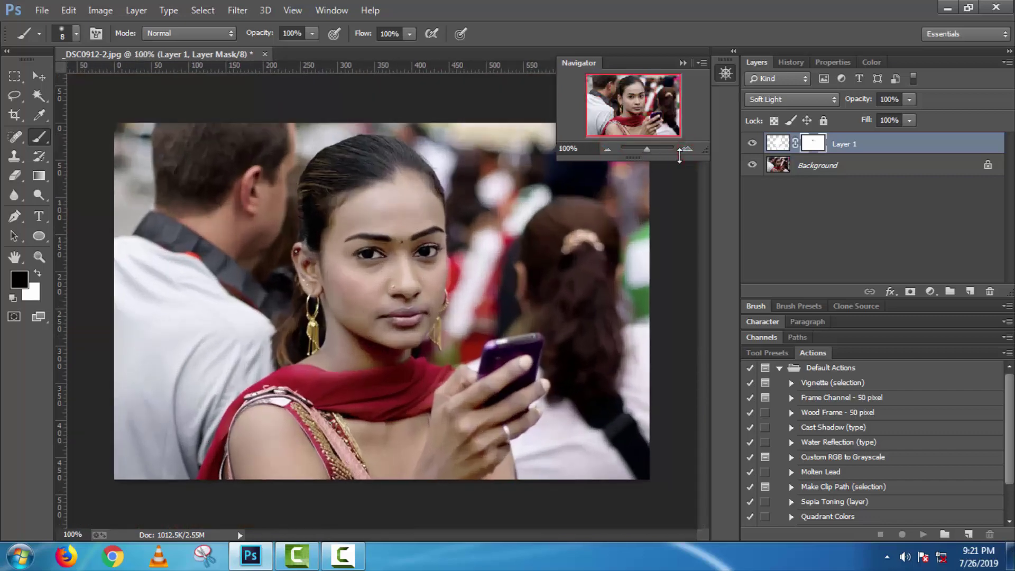
click(684, 62)
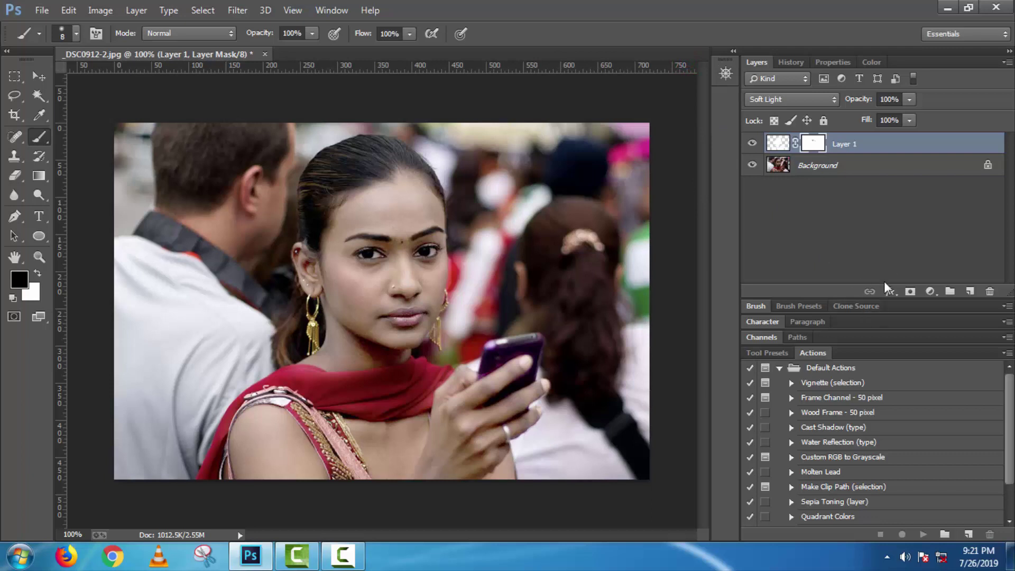
click(841, 145)
key(x)
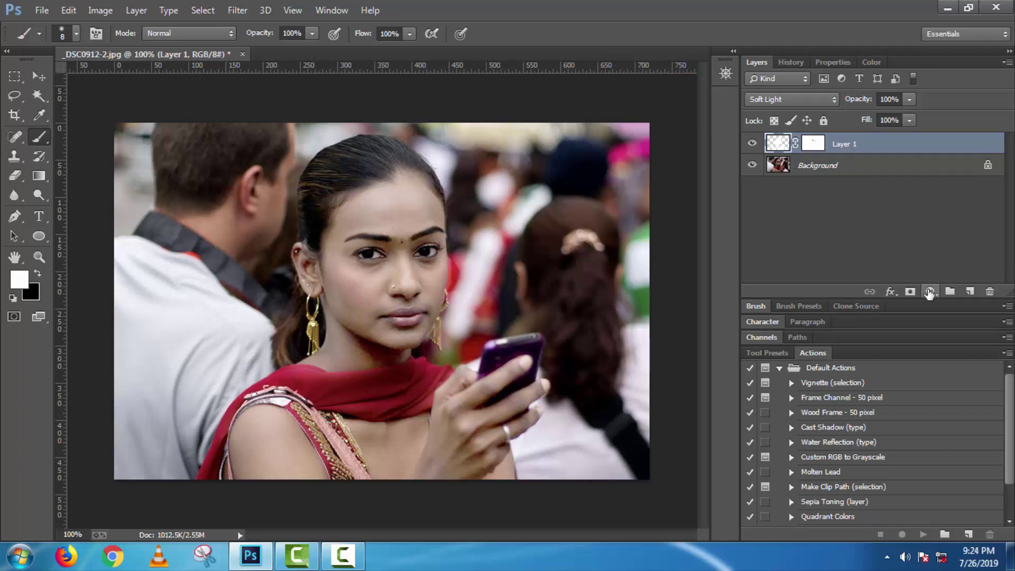
click(929, 292)
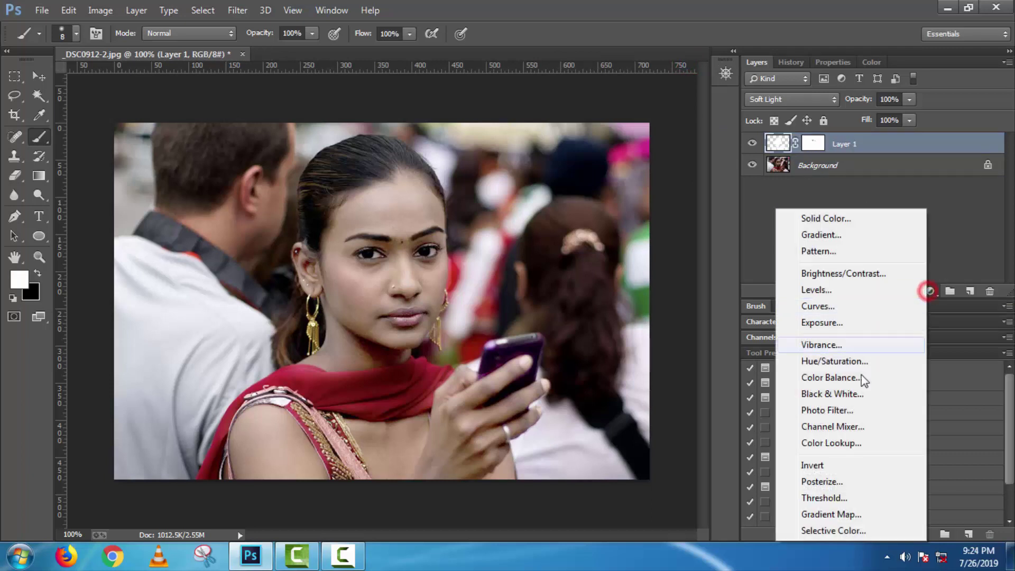
click(831, 531)
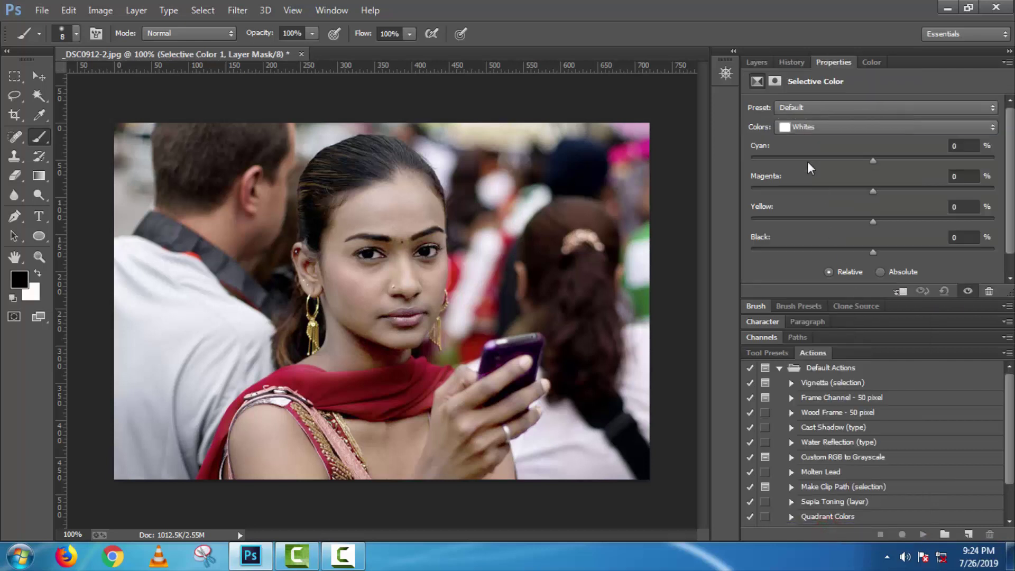
For the Whites in Selective Color, set Cyan to -68% and Magenta to -49%, and lower Yellow slightly.
click(805, 126)
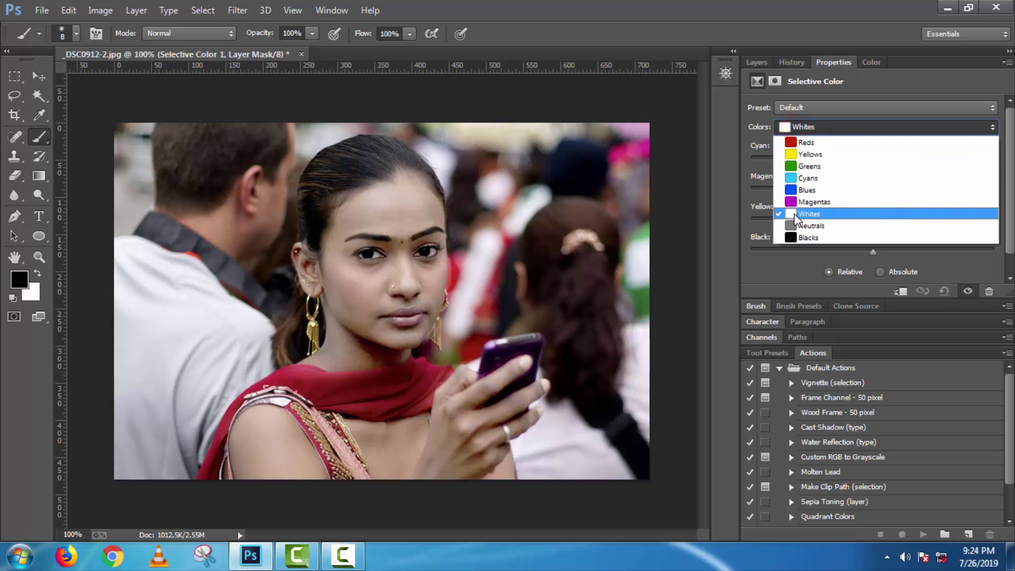
click(808, 214)
drag(869, 162, 932, 163)
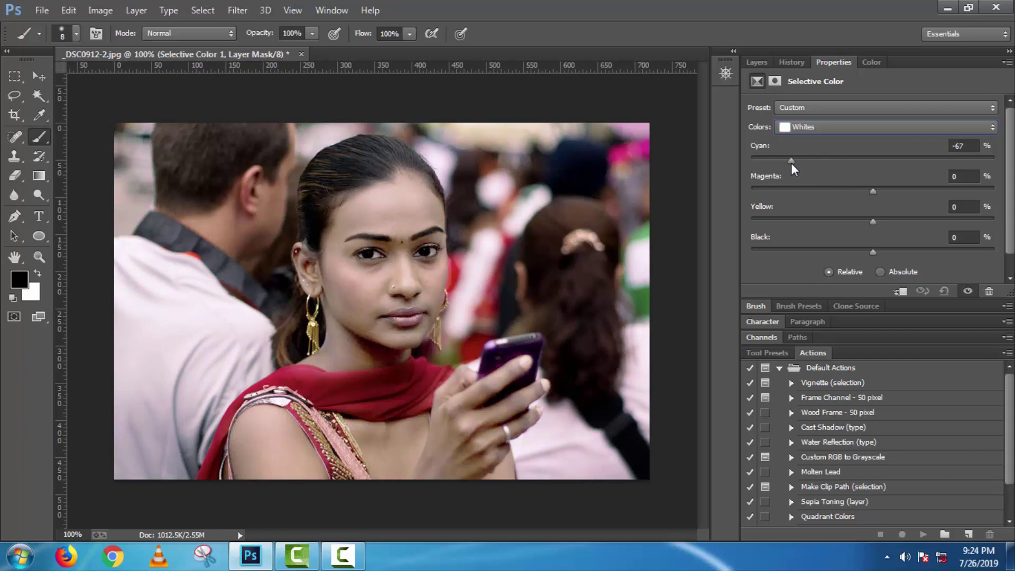
drag(791, 163, 790, 163)
drag(873, 190, 813, 191)
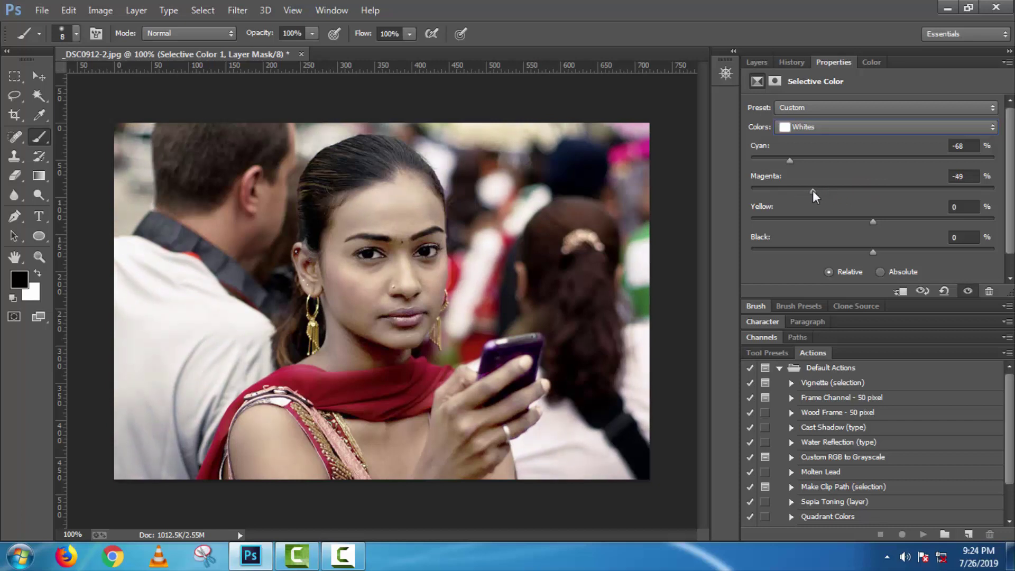
mouse_move(859, 220)
mouse_down()
mouse_move(827, 217)
mouse_move(861, 217)
mouse_up()
Merge the Selective Color 1, Layer 1 and Background layers into one.
click(756, 63)
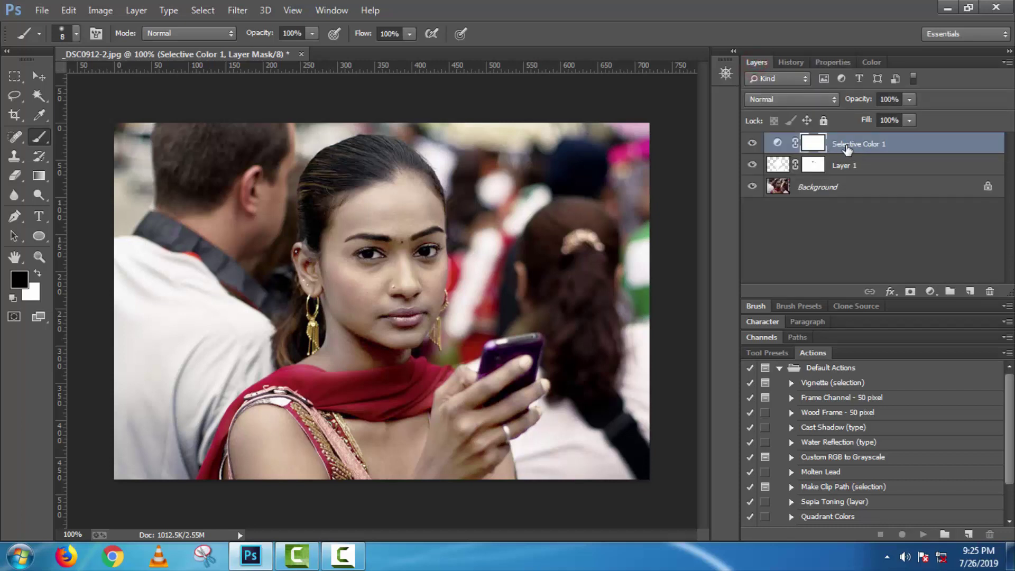
shift+click(849, 168)
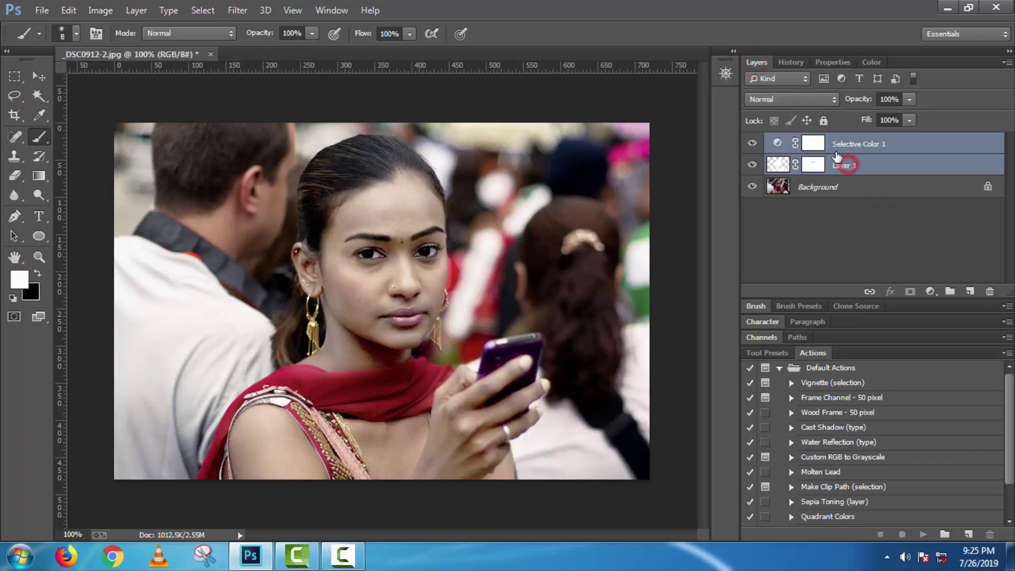
shift+click(841, 187)
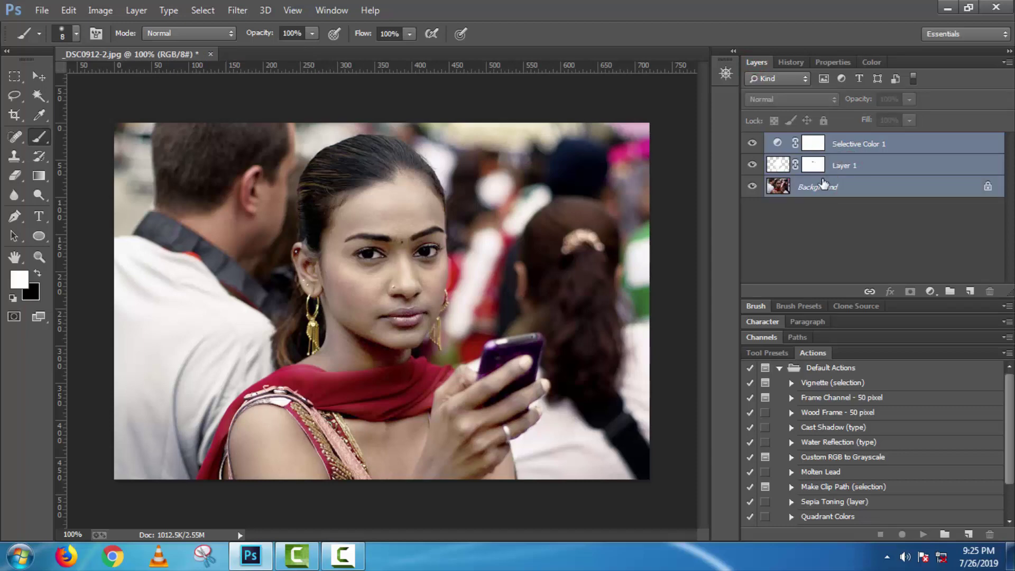
right_click(842, 150)
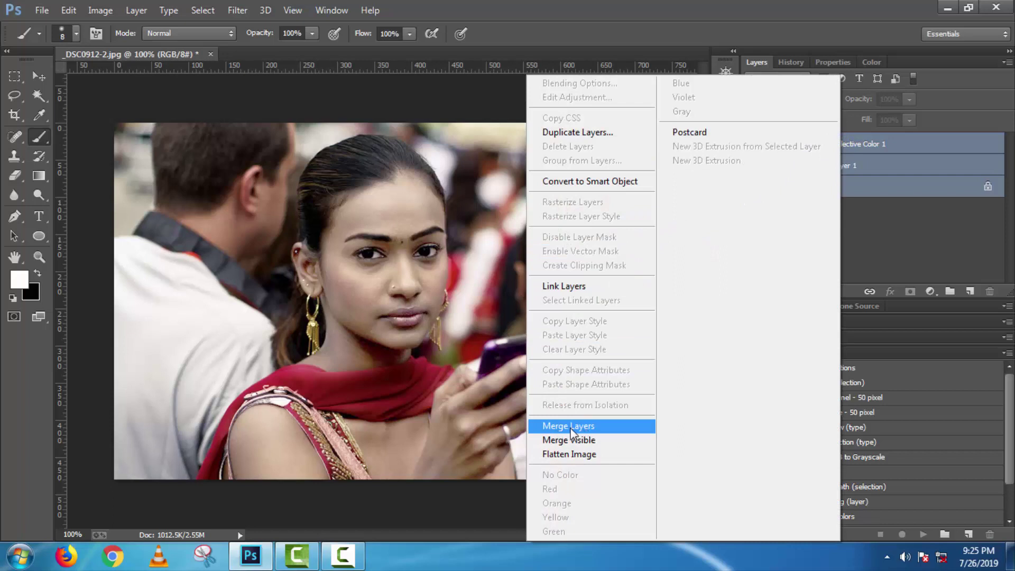
click(588, 429)
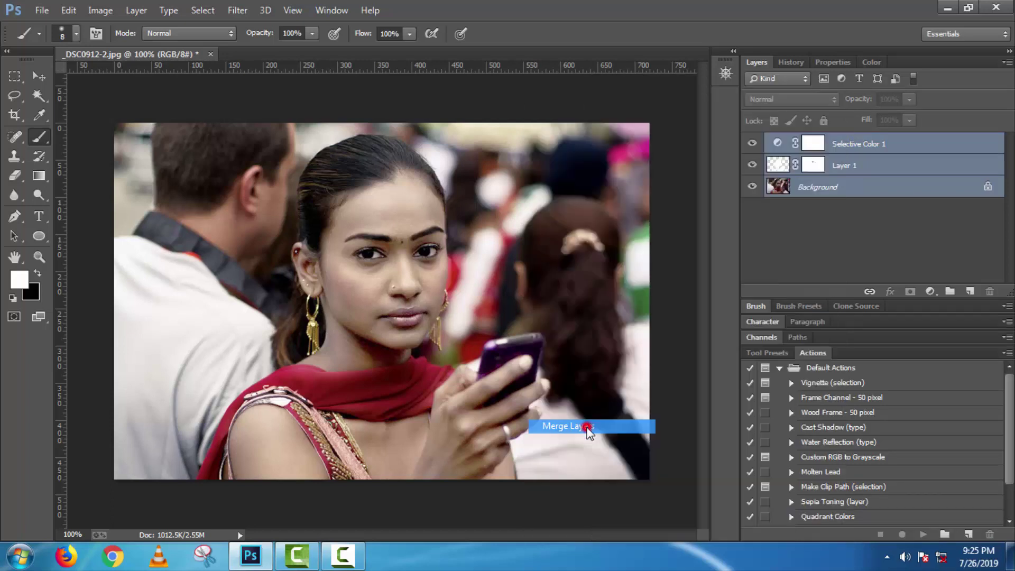
Duplicate the merged Background layer and keep the copy selected.
drag(851, 146, 974, 293)
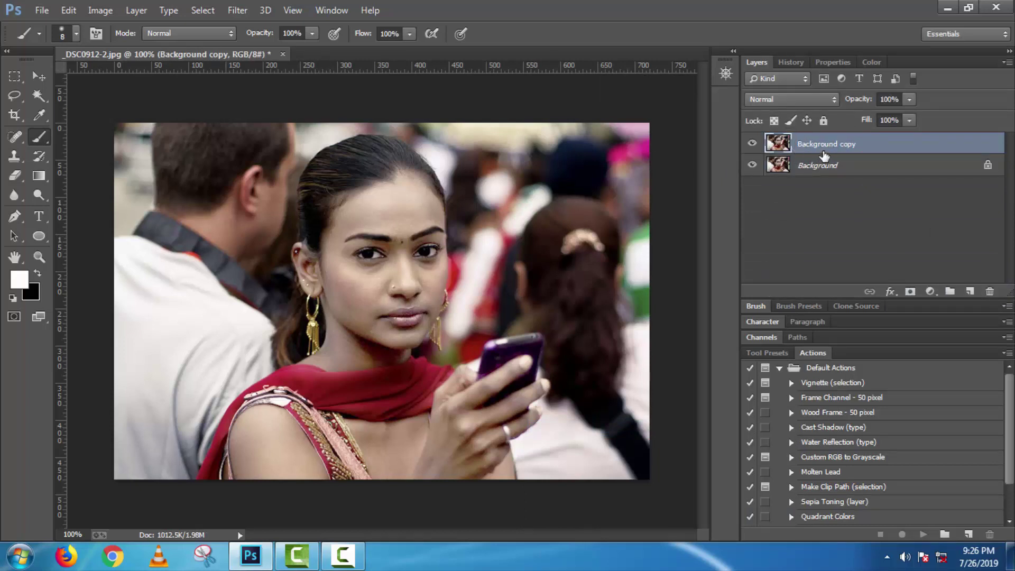
click(796, 166)
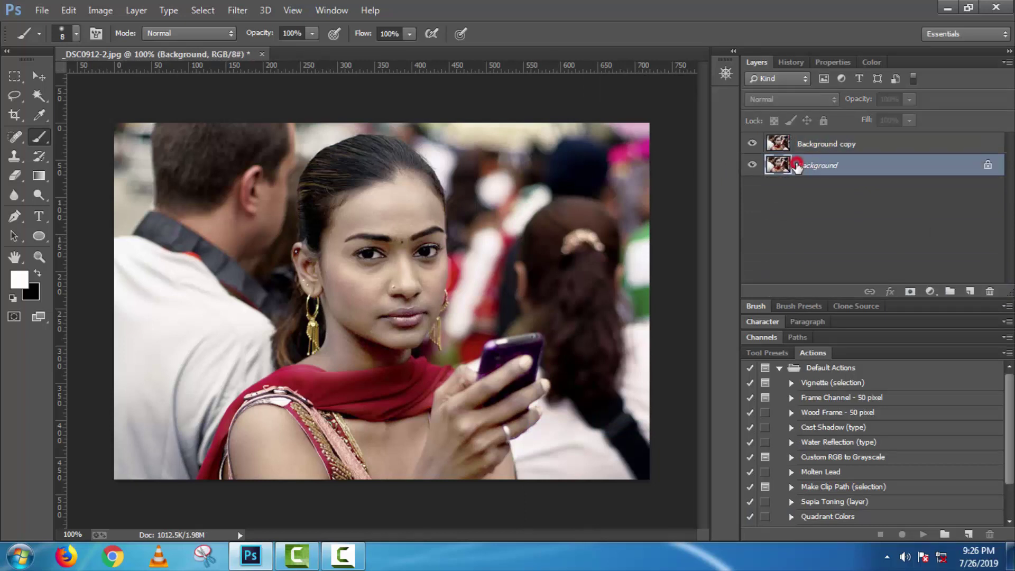
click(810, 146)
click(751, 166)
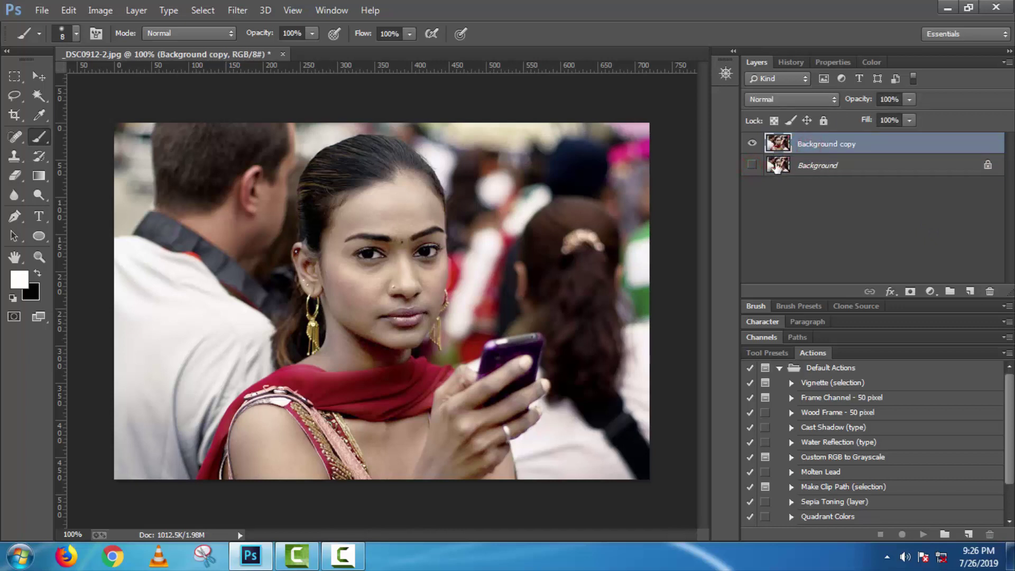
click(752, 166)
click(813, 143)
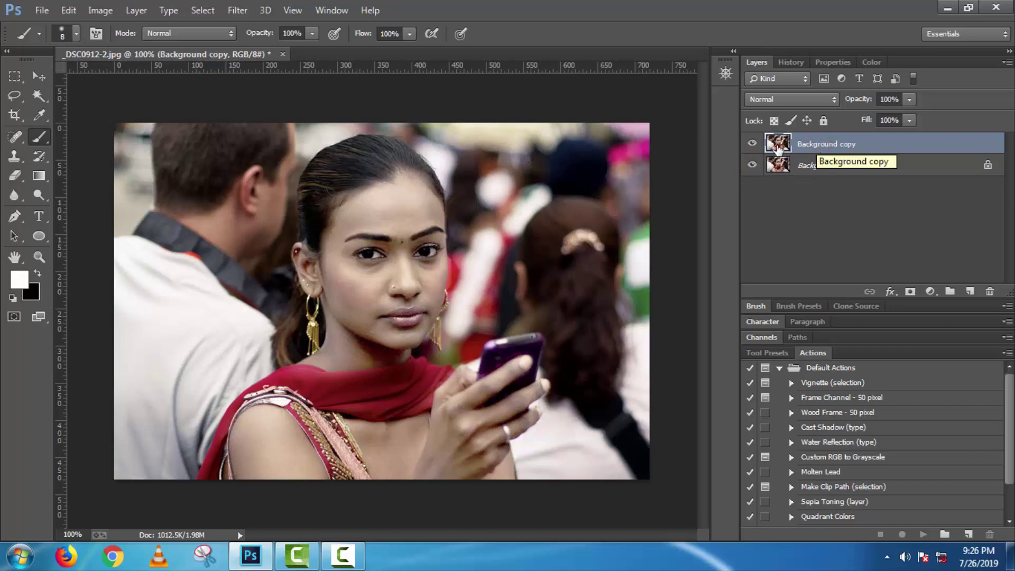
Open the Camera Raw Filter on the background copy and set Temperature to +16, Tint to +13 and Vibrance to +50.
click(236, 12)
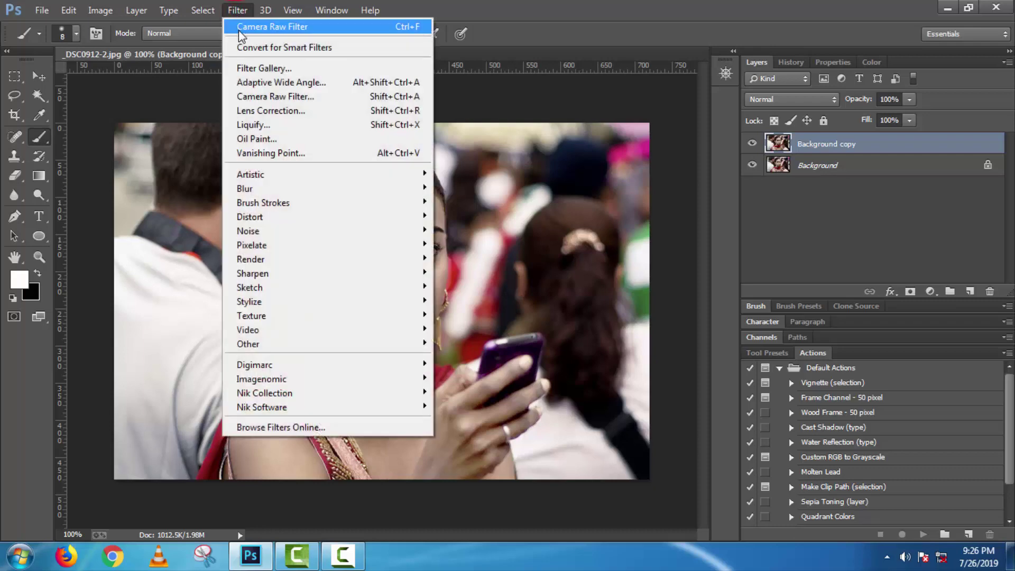
click(264, 98)
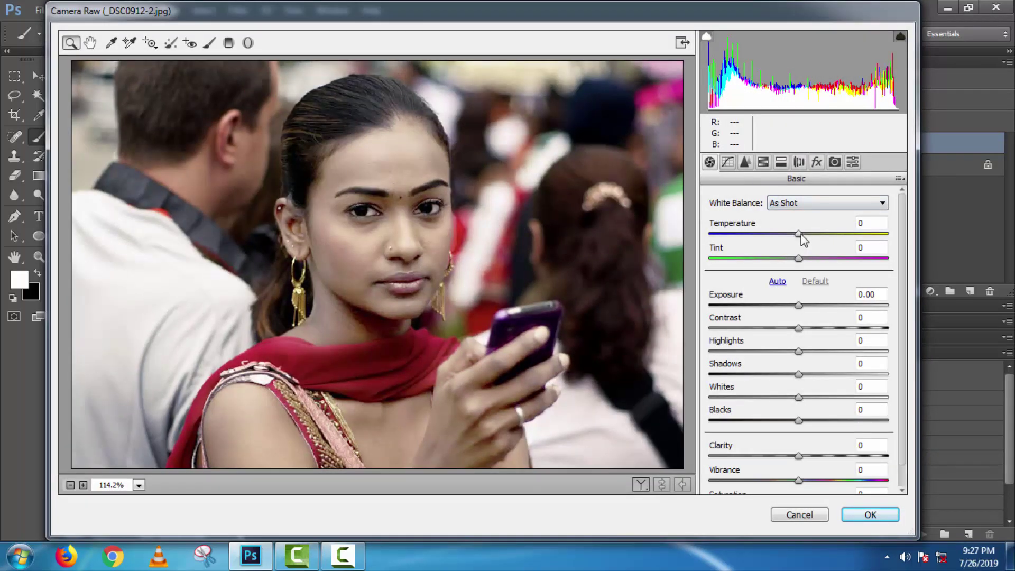
drag(801, 235, 809, 265)
drag(904, 320, 908, 361)
drag(799, 457, 843, 454)
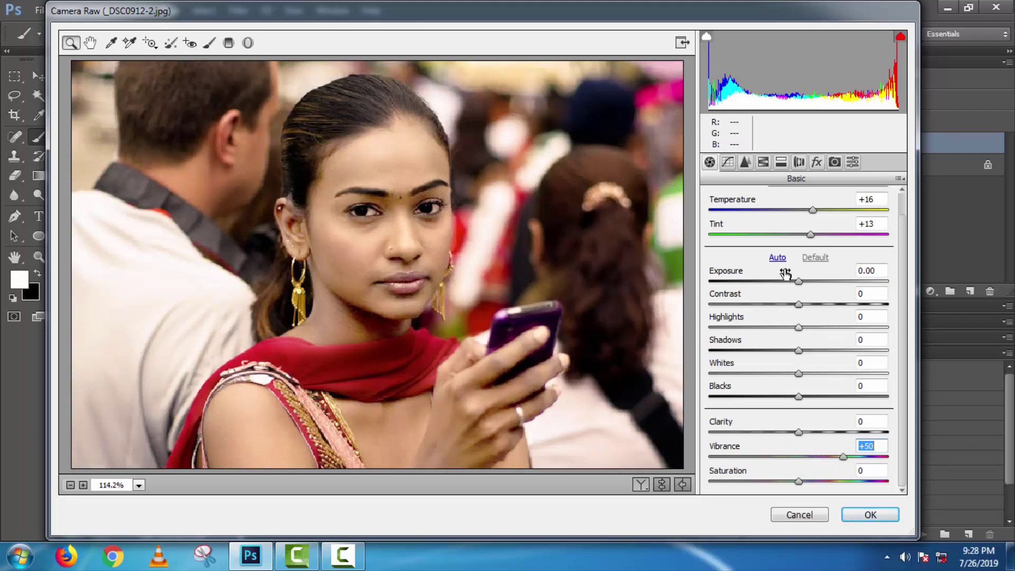
Smooth the skin with noise reduction by setting Luminance to 50 and raising Luminance Contrast.
click(747, 163)
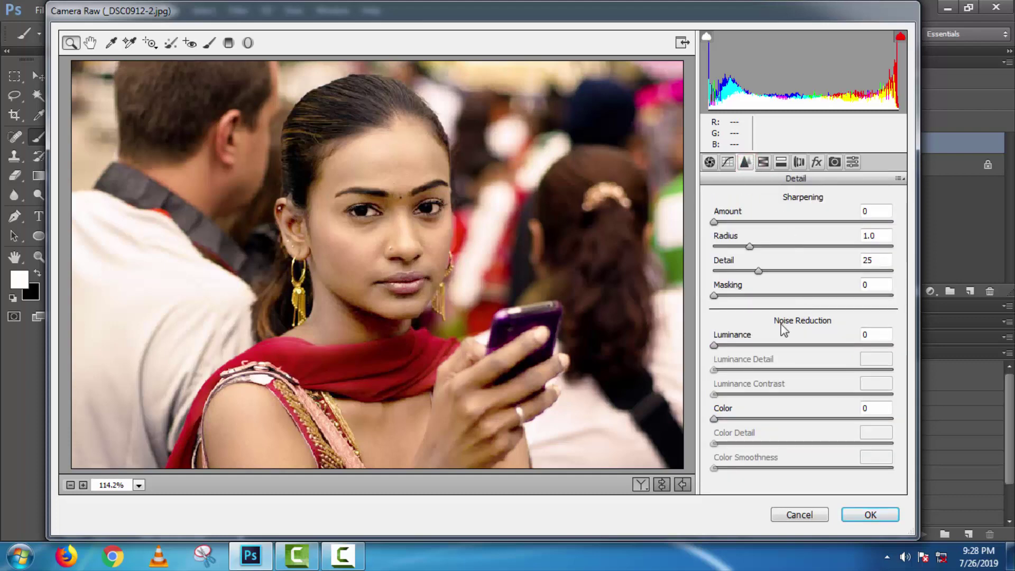
drag(715, 345, 801, 347)
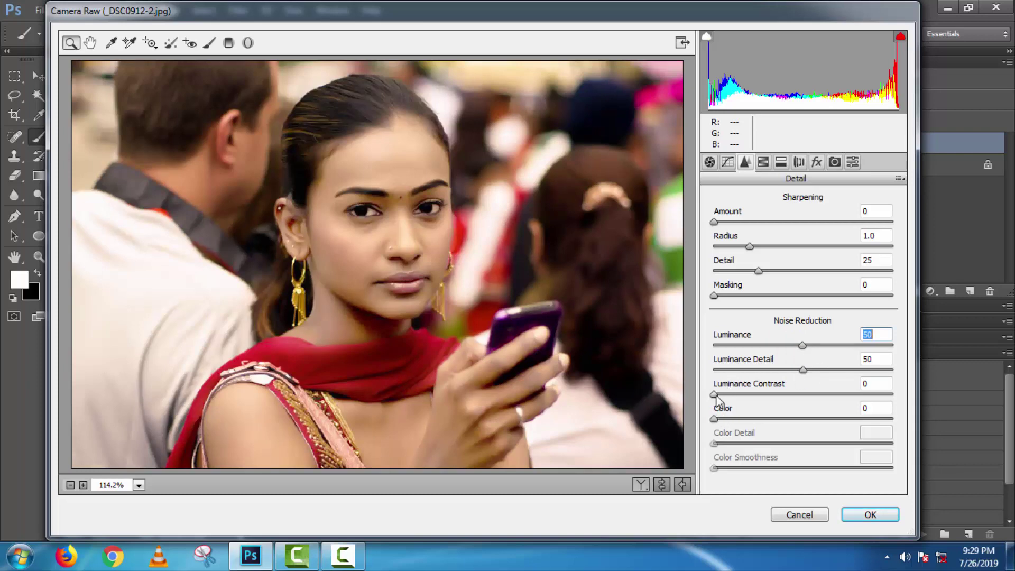
drag(715, 395, 776, 402)
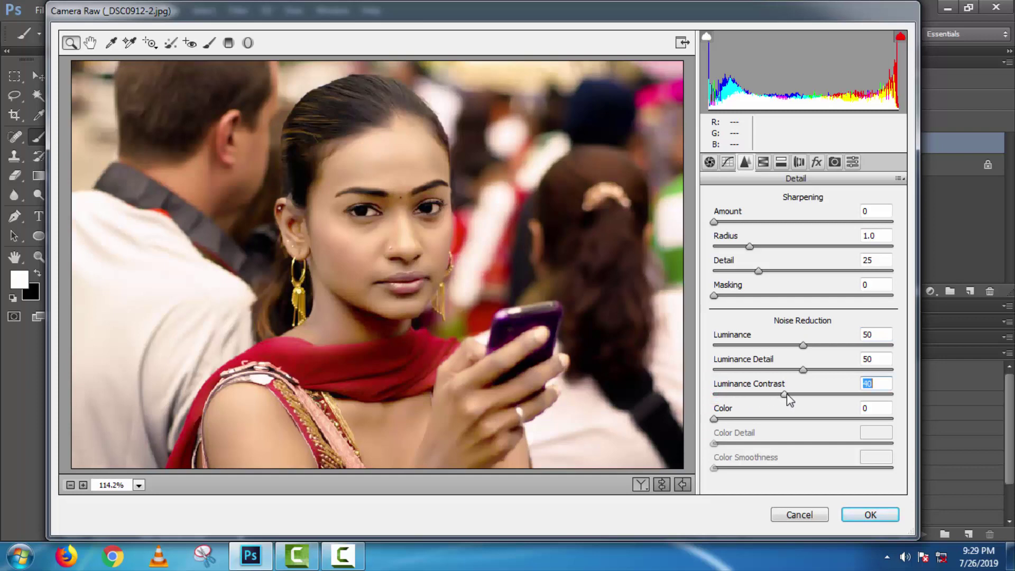
drag(788, 395, 799, 394)
Set the Split Toning highlights Hue to 129 and leave the highlights Saturation at 0.
click(763, 163)
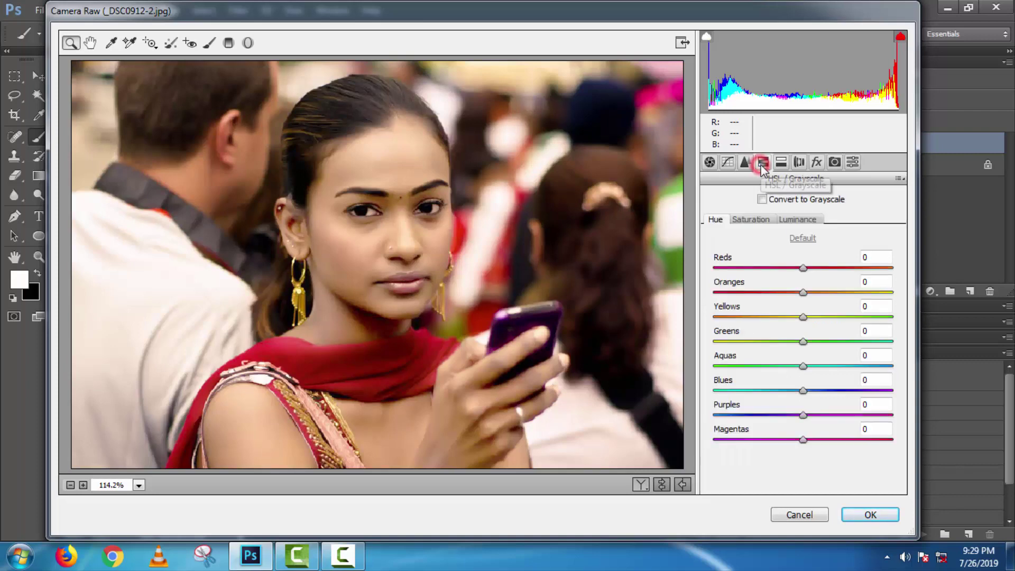
click(780, 164)
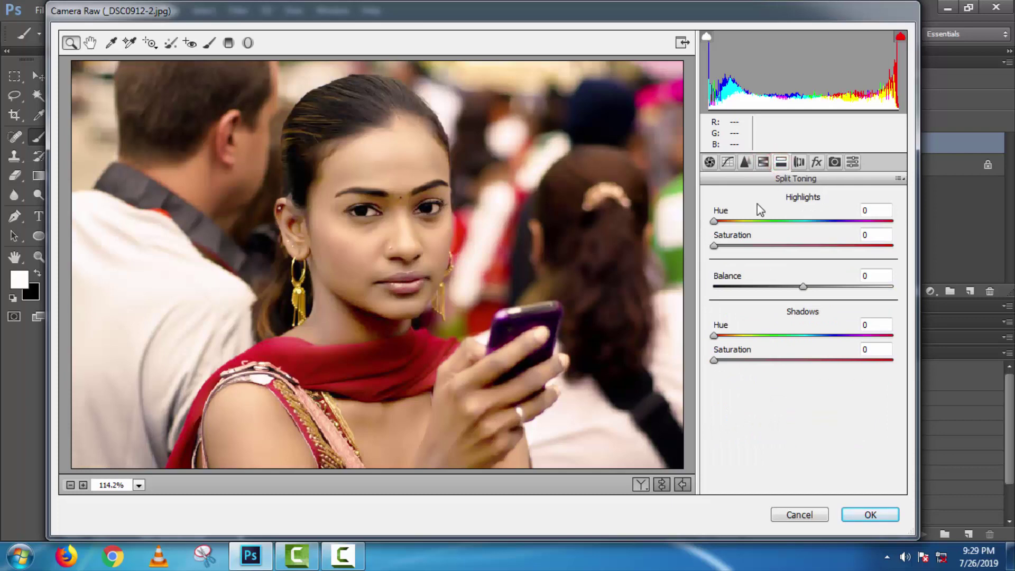
click(723, 221)
drag(726, 221, 781, 221)
mouse_move(717, 246)
mouse_down()
mouse_move(725, 248)
mouse_move(714, 253)
mouse_up()
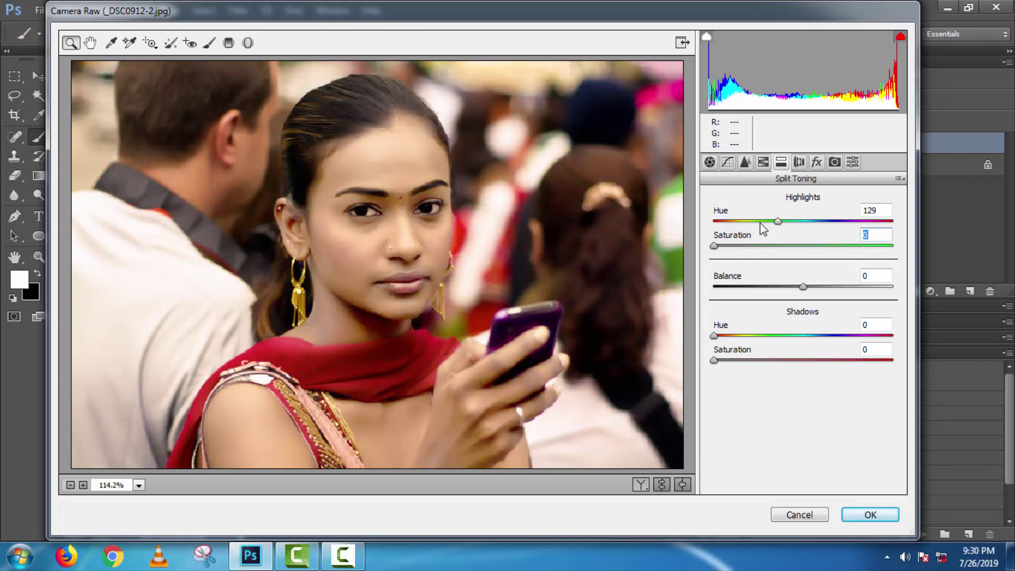
Review the remaining Camera Raw adjustment categories and apply the filter to the background copy.
click(817, 162)
click(834, 163)
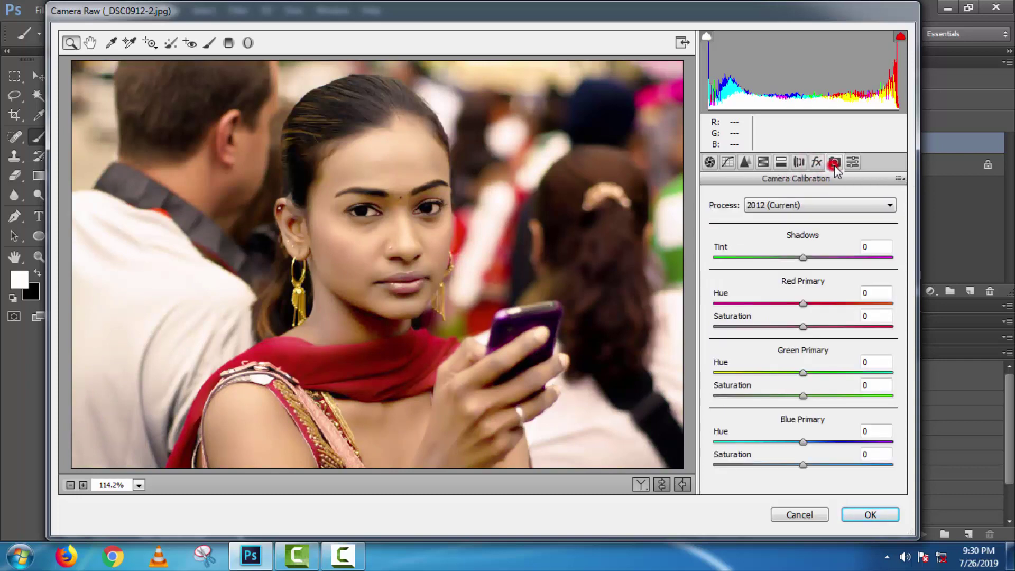
click(849, 165)
click(834, 162)
click(763, 162)
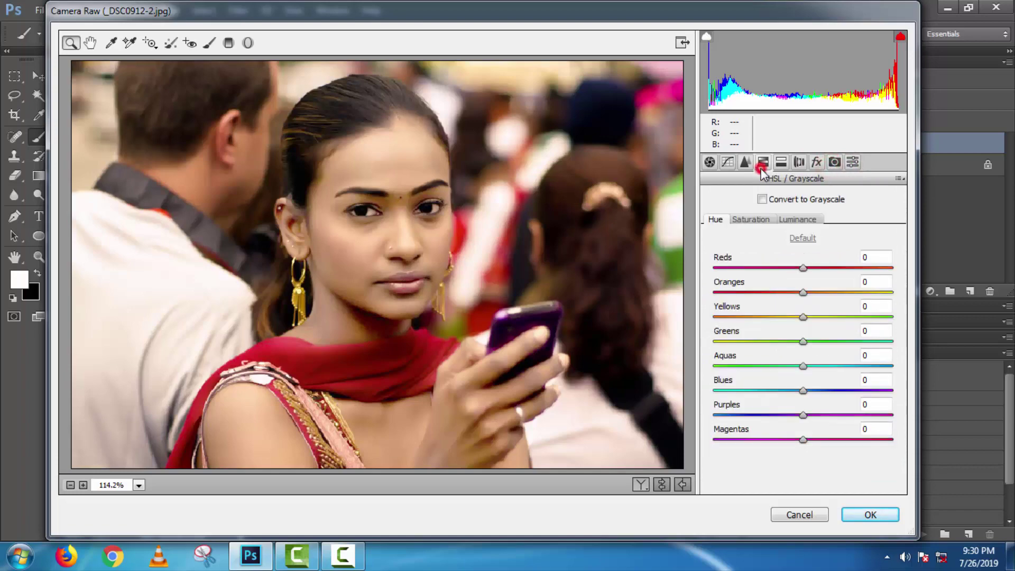
click(873, 514)
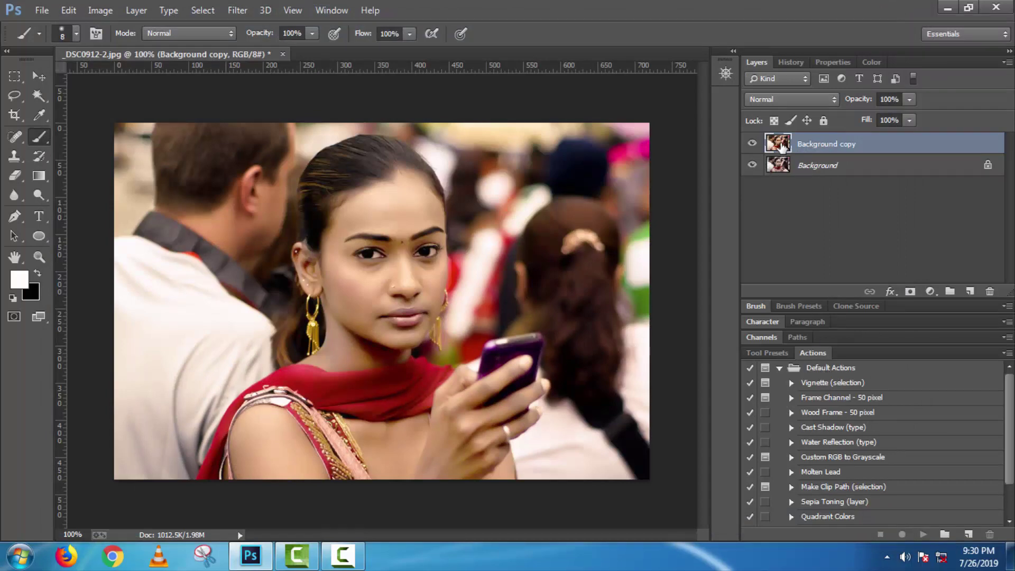
Compare the image with and without the Background copy layer, and add a white layer mask to that layer.
click(752, 143)
click(752, 144)
click(752, 144)
click(752, 144)
click(909, 292)
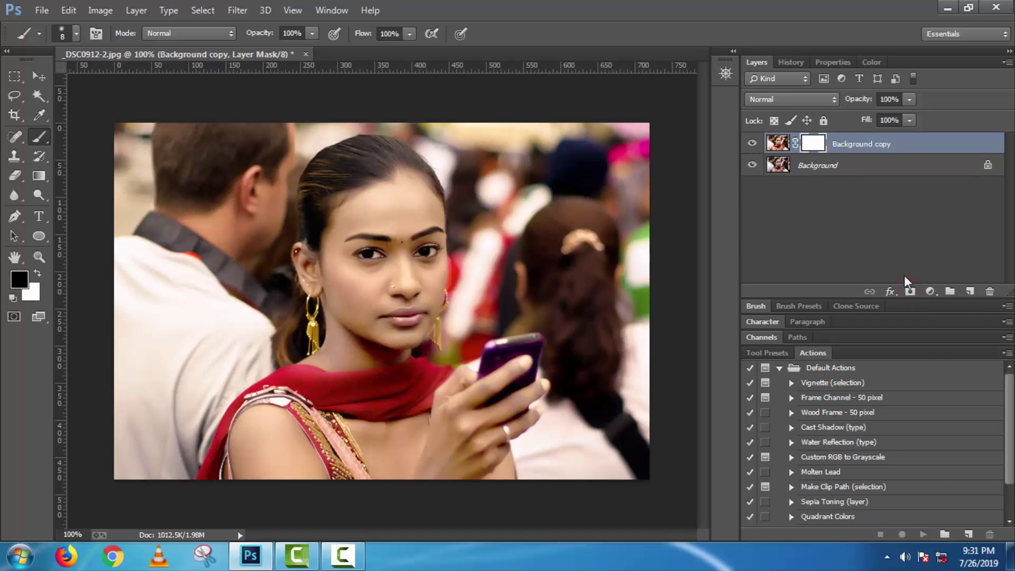
Paint black on the layer mask over the eye on the image's left side with a 3 px brush at 100% opacity.
click(725, 74)
click(686, 149)
click(686, 149)
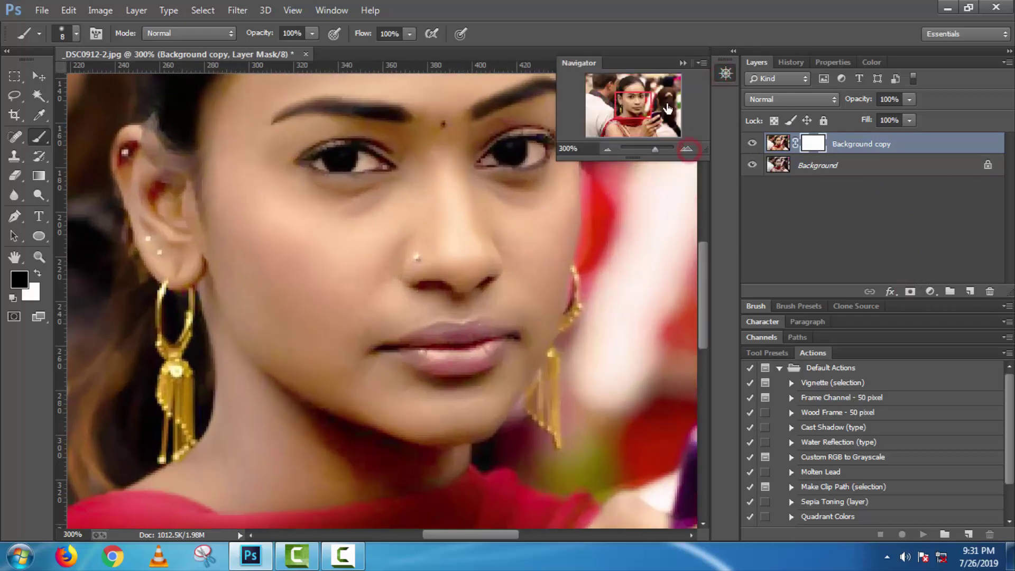
drag(641, 107, 643, 98)
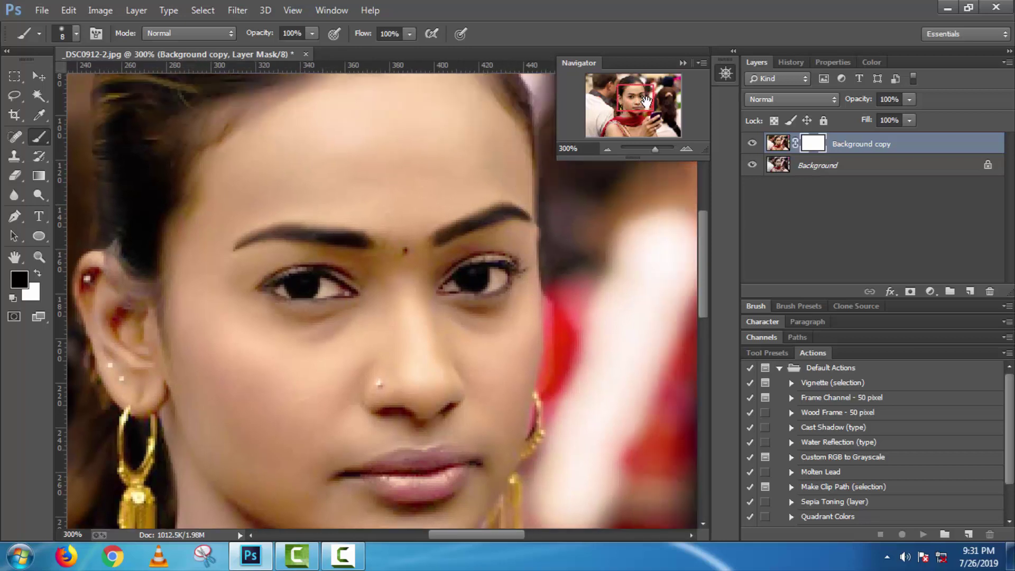
click(37, 138)
click(36, 137)
right_click(317, 285)
click(311, 288)
right_click(329, 290)
click(408, 322)
drag(327, 286, 354, 295)
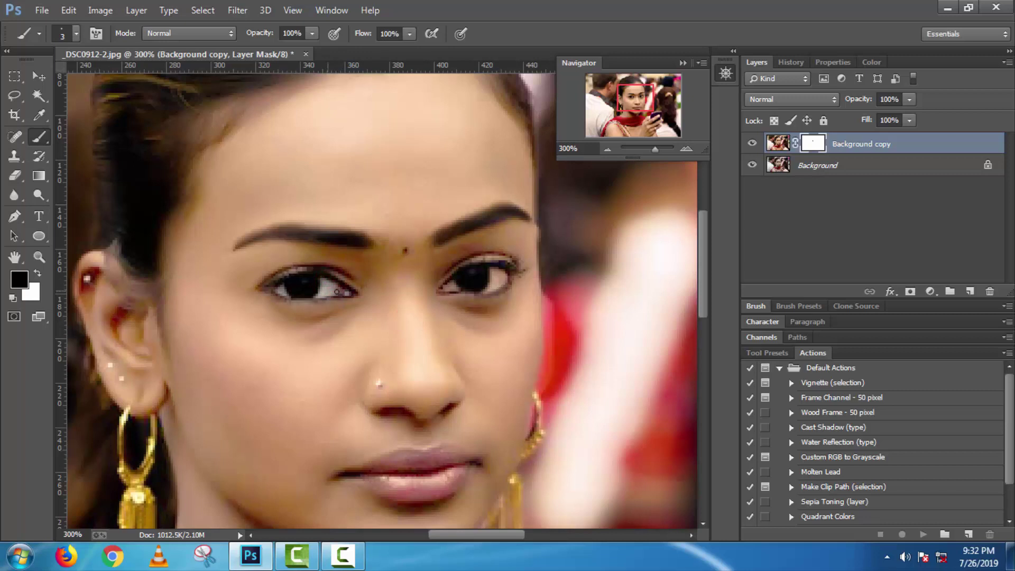
Paint black on the layer mask over the eye on the image's right side with a 5 px soft brush.
right_click(478, 283)
click(552, 313)
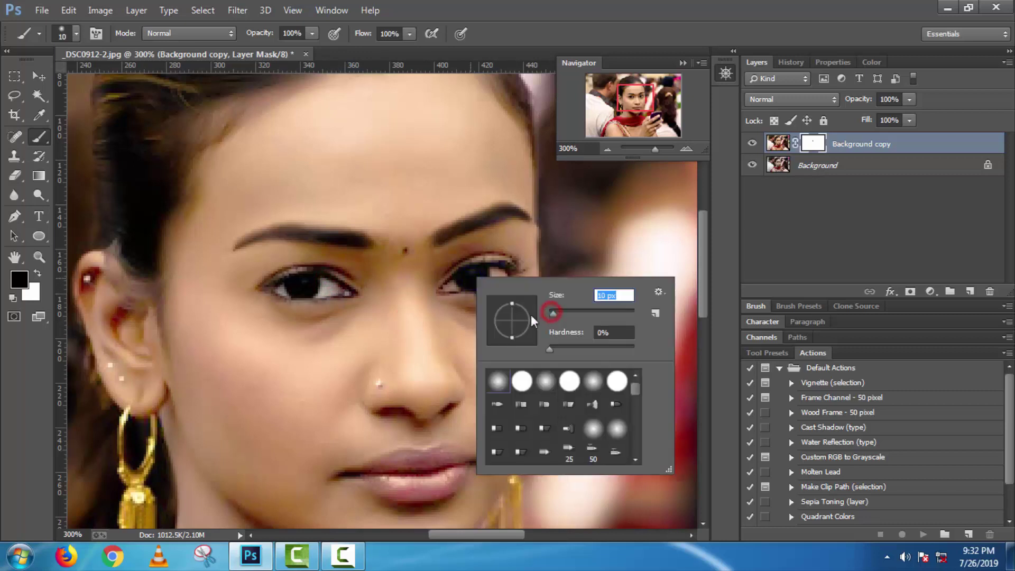
click(458, 280)
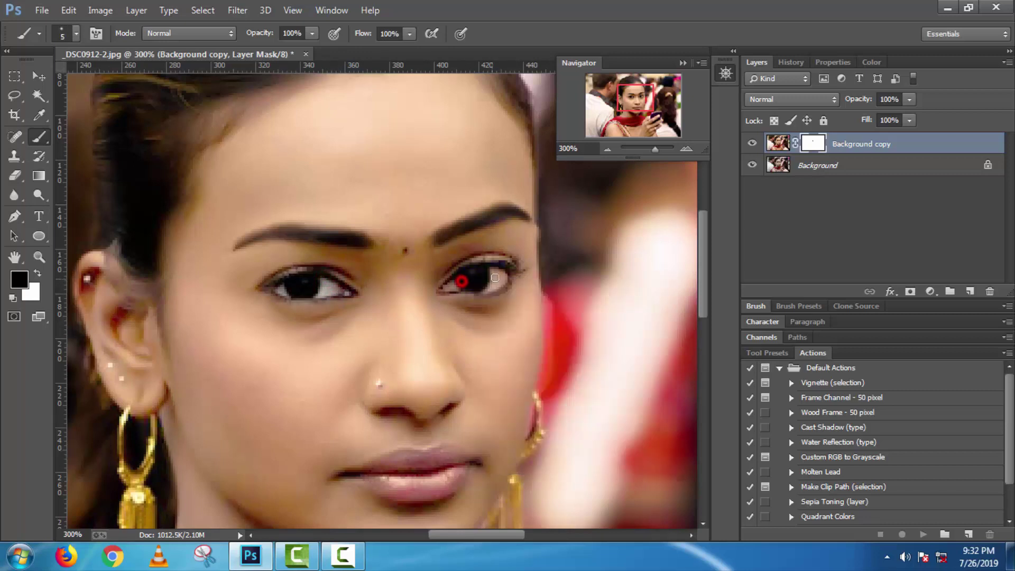
click(455, 288)
click(503, 278)
click(490, 268)
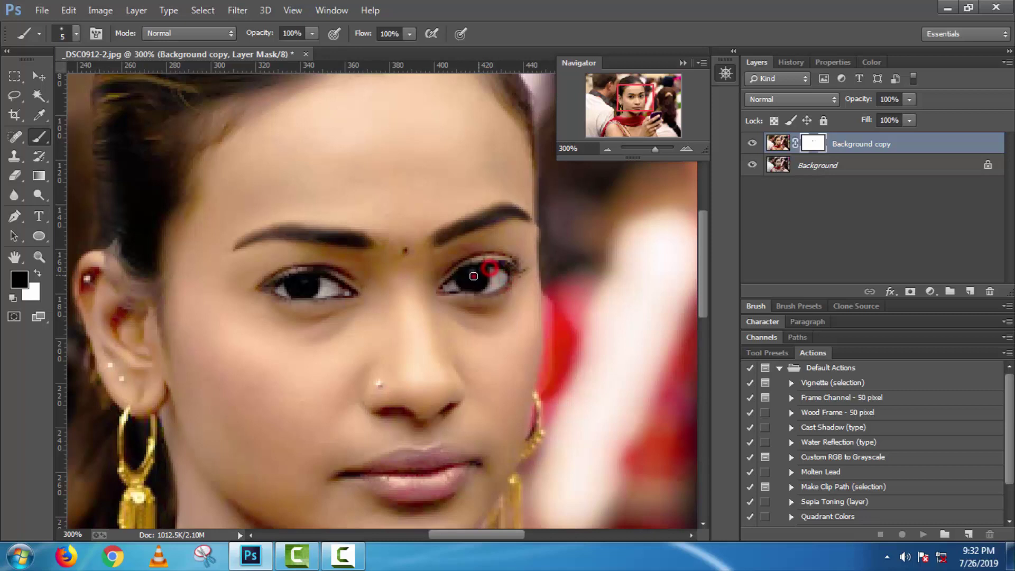
click(474, 276)
click(496, 278)
drag(497, 278, 481, 281)
drag(482, 282, 506, 275)
Dodge the forehead, temple and under-eye area with a 40 px soft brush, Midtones range and 10% exposure.
click(607, 150)
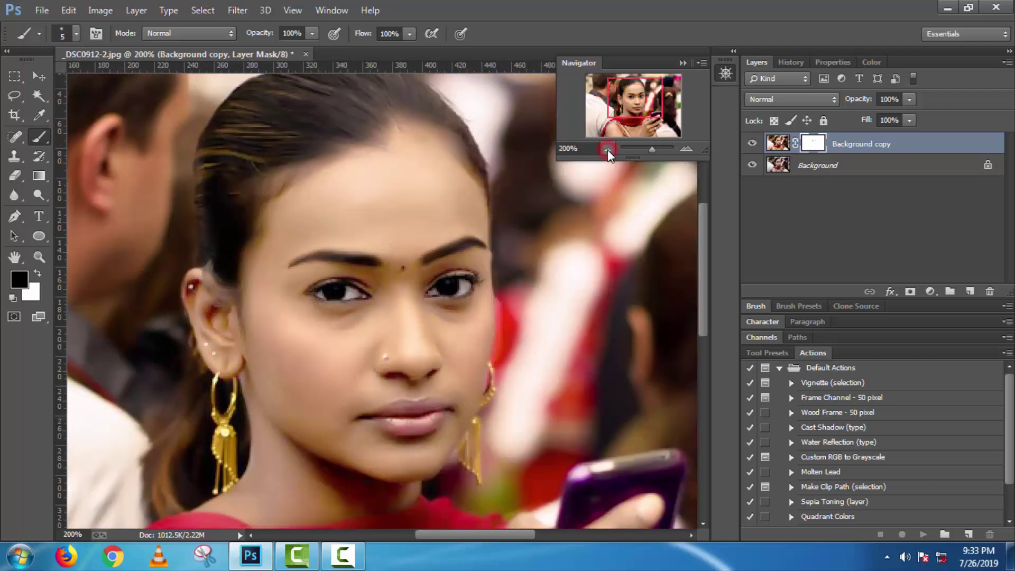
click(608, 150)
key(ctrl+plus)
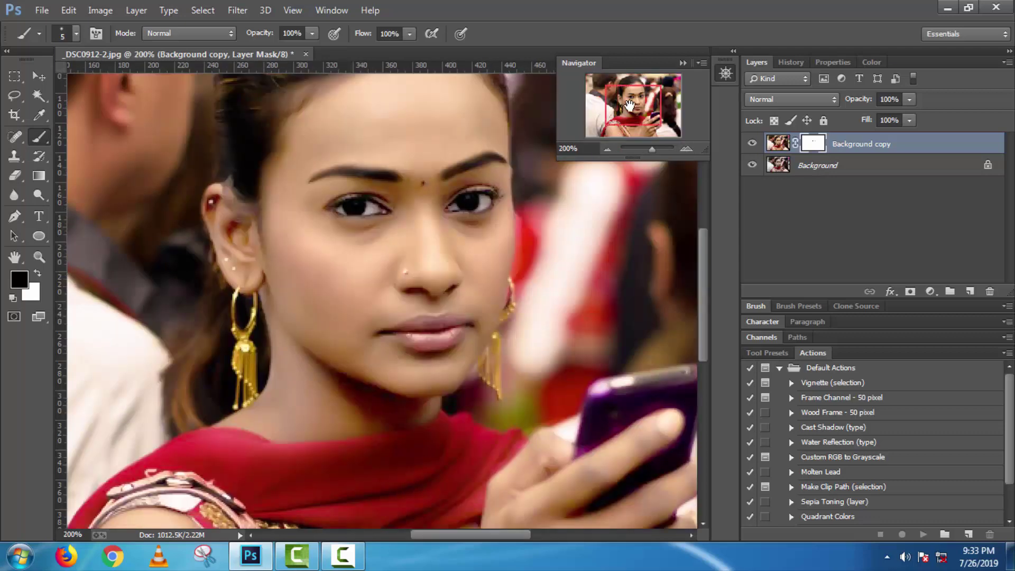
drag(629, 105, 629, 100)
click(686, 61)
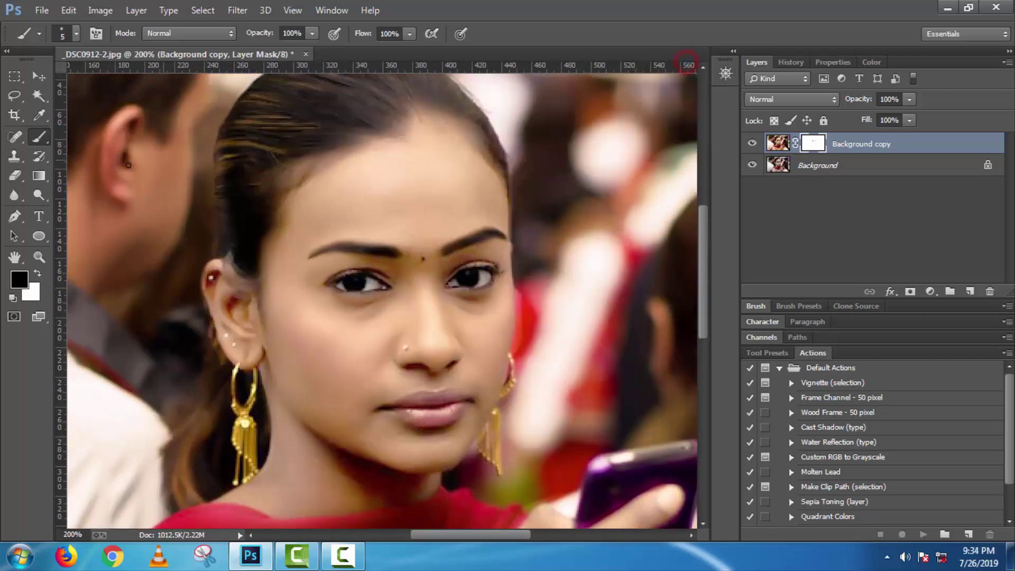
click(38, 195)
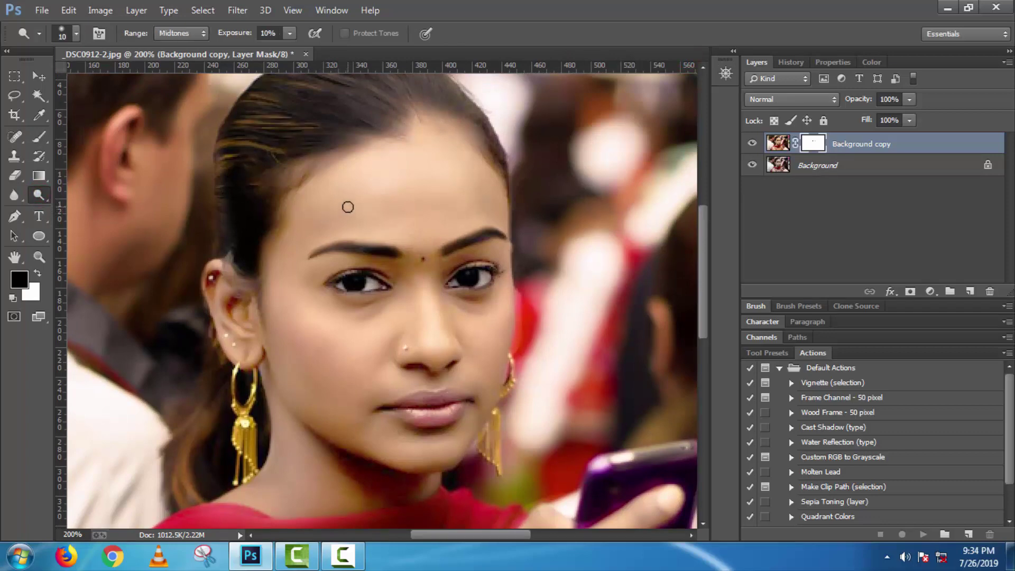
click(289, 33)
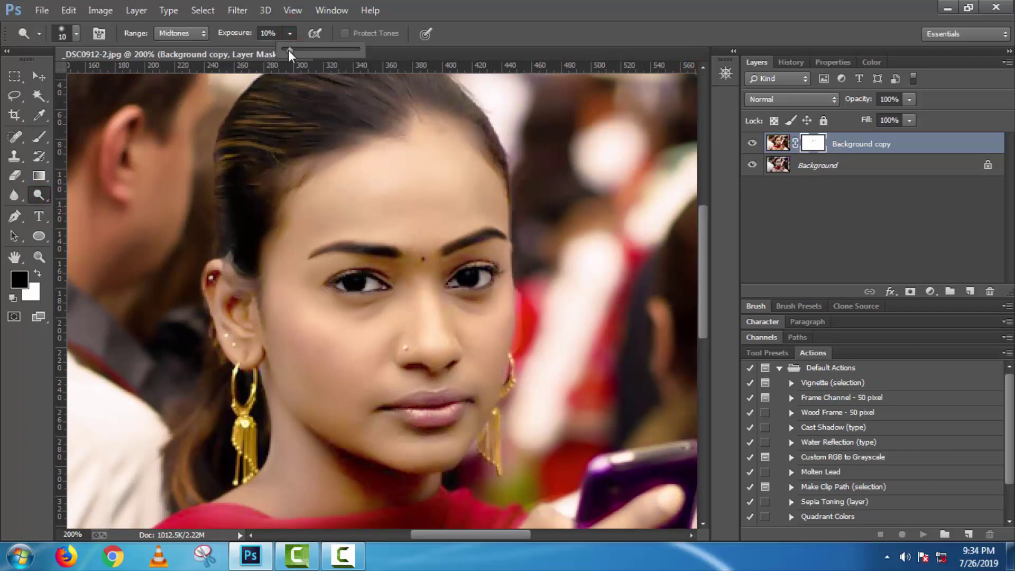
click(185, 33)
click(173, 62)
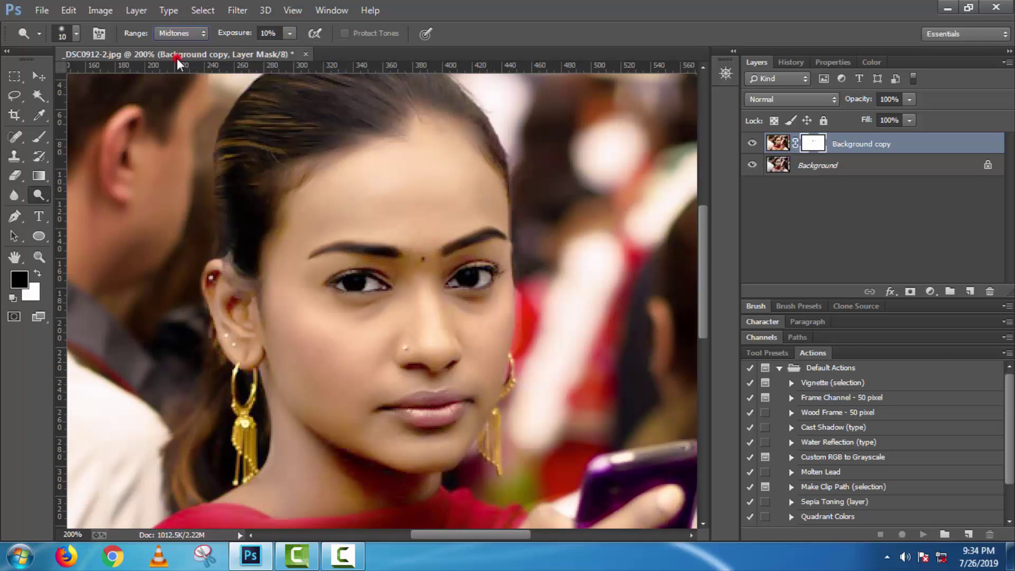
right_click(355, 214)
drag(439, 258, 443, 253)
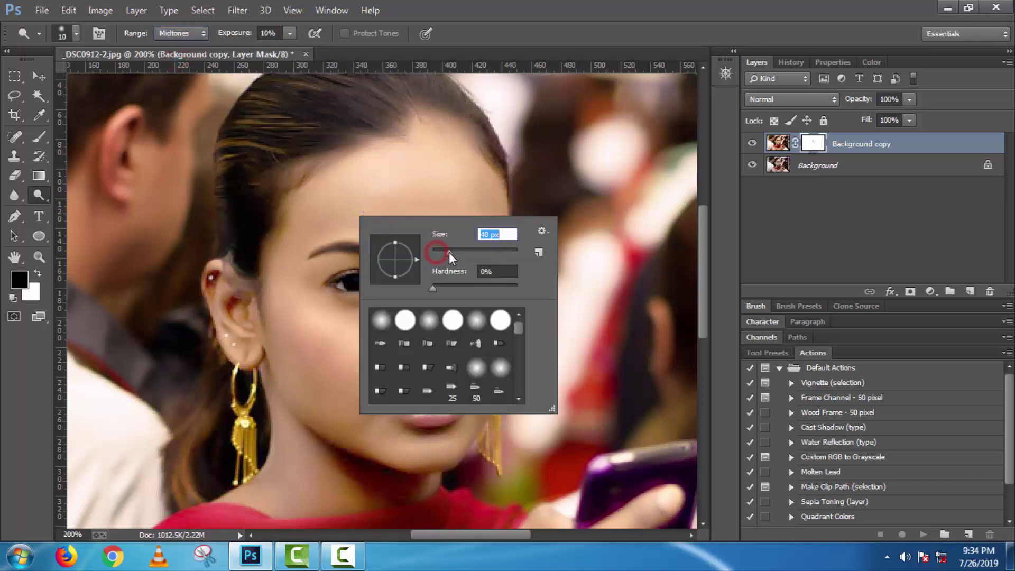
click(351, 217)
click(379, 219)
click(349, 224)
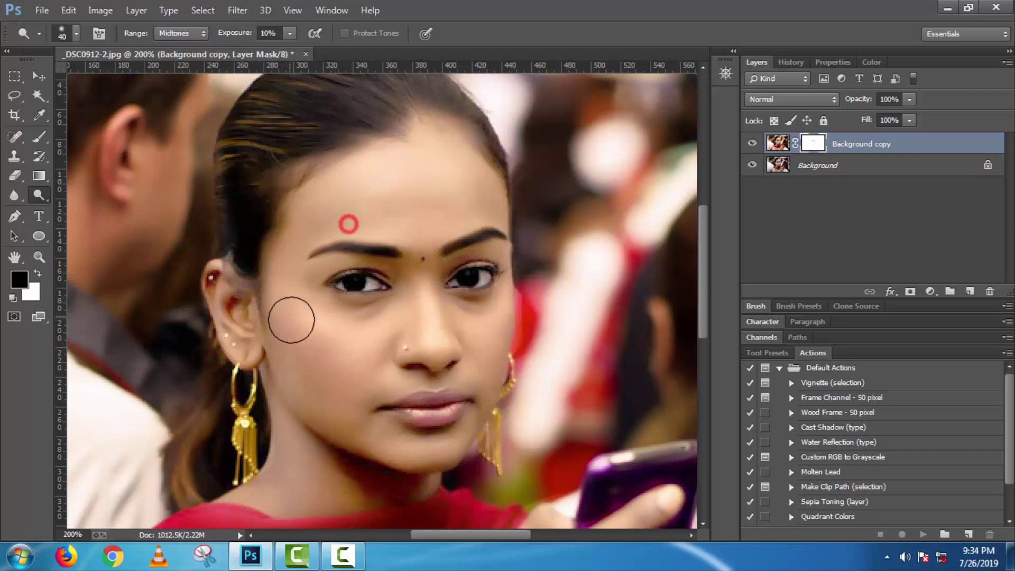
click(284, 284)
click(298, 252)
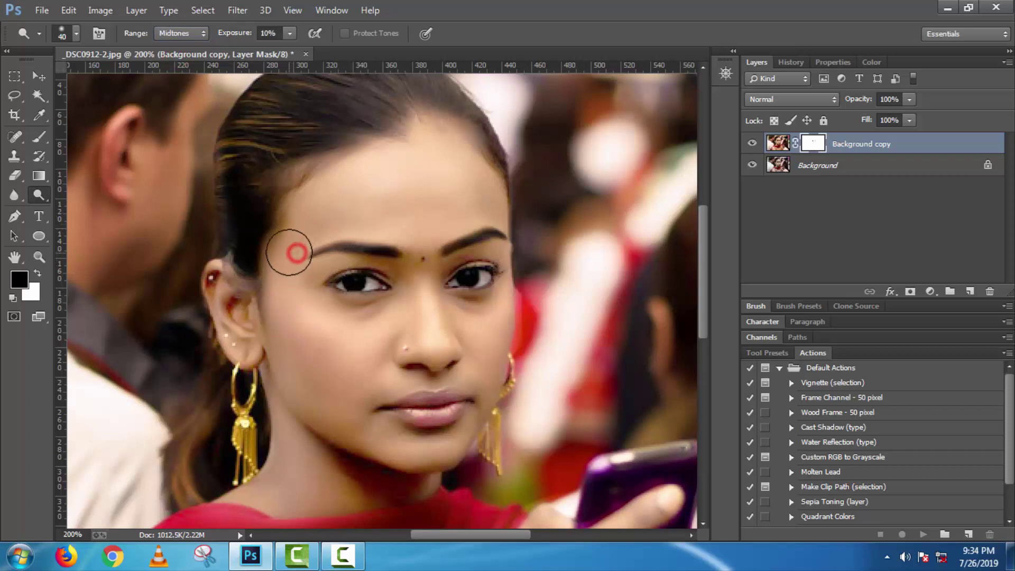
click(353, 323)
click(371, 321)
click(385, 310)
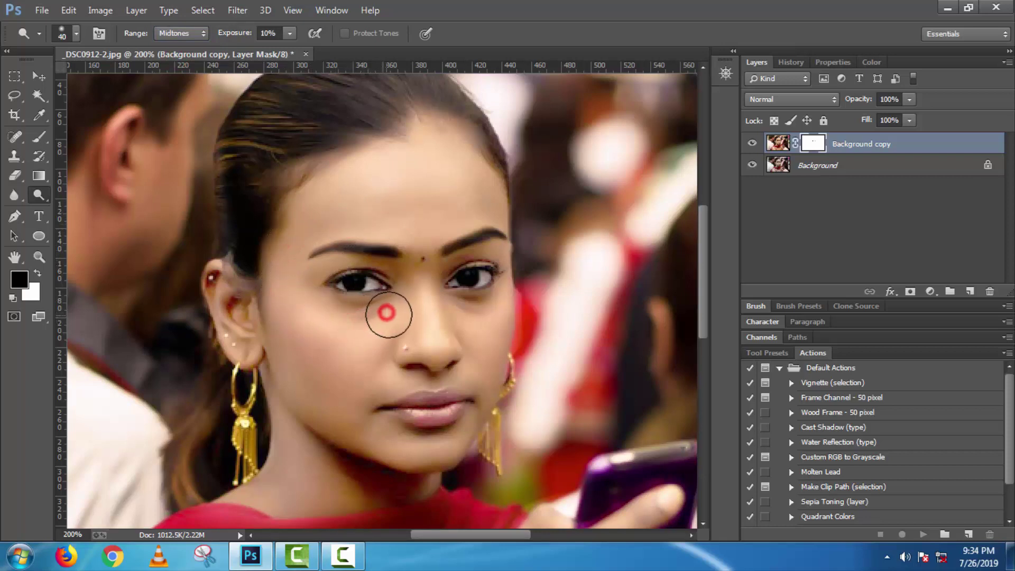
Dodge the cheeks, mouth area, chin, jaw, ear and neck with a 73 px soft brush.
right_click(308, 389)
click(410, 379)
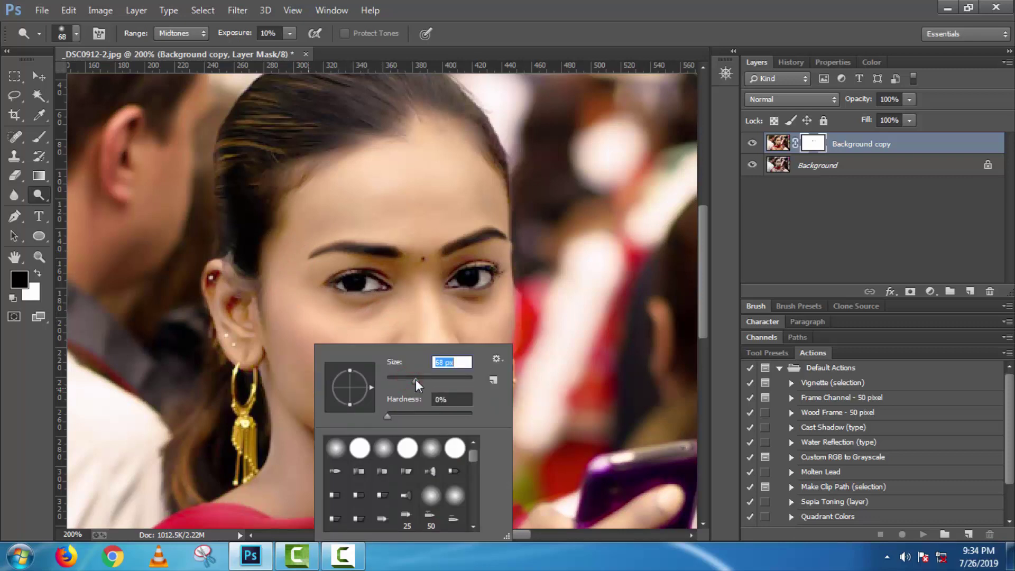
drag(416, 379, 418, 380)
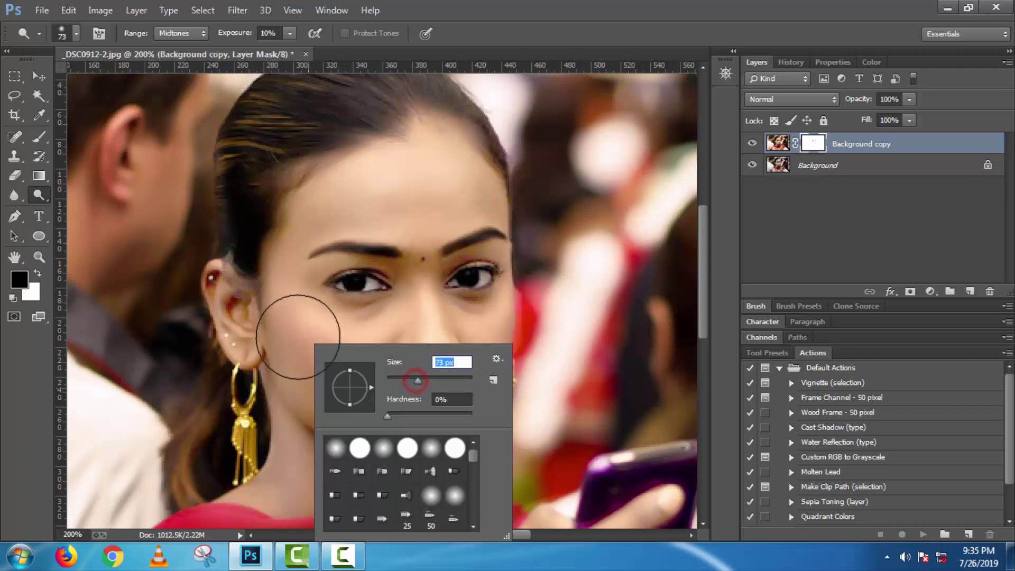
click(312, 351)
click(338, 417)
click(347, 474)
click(375, 483)
click(254, 483)
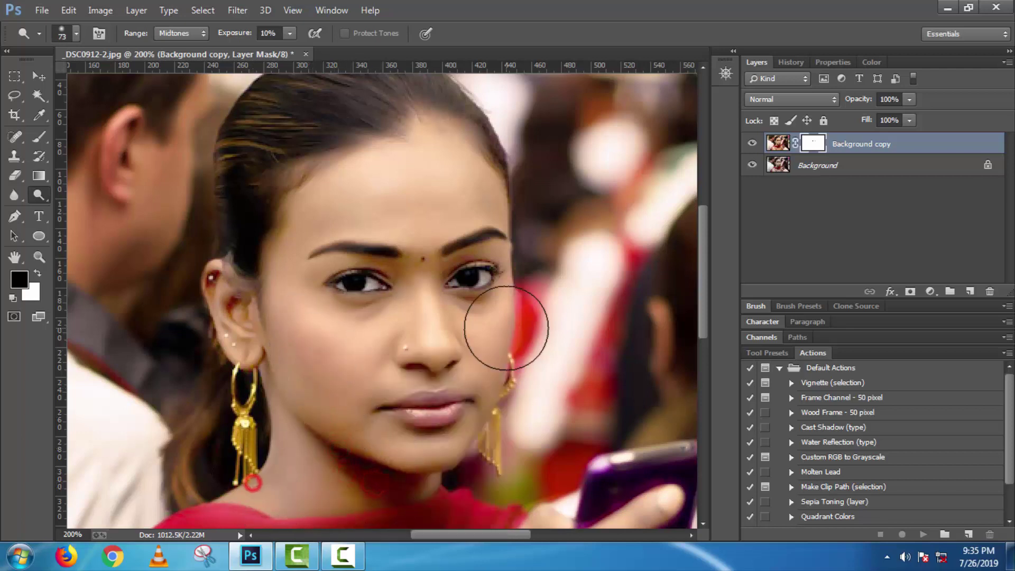
click(506, 328)
click(498, 359)
click(499, 348)
click(480, 328)
click(477, 340)
click(471, 367)
click(464, 386)
click(470, 394)
click(470, 419)
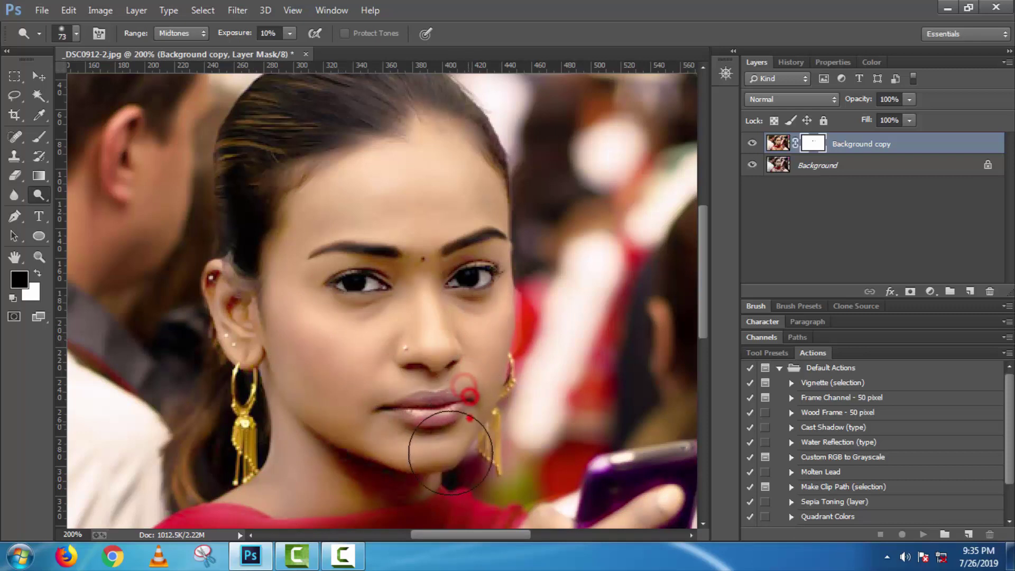
click(444, 460)
click(401, 467)
click(316, 473)
click(301, 430)
click(285, 333)
click(229, 291)
click(241, 332)
click(262, 378)
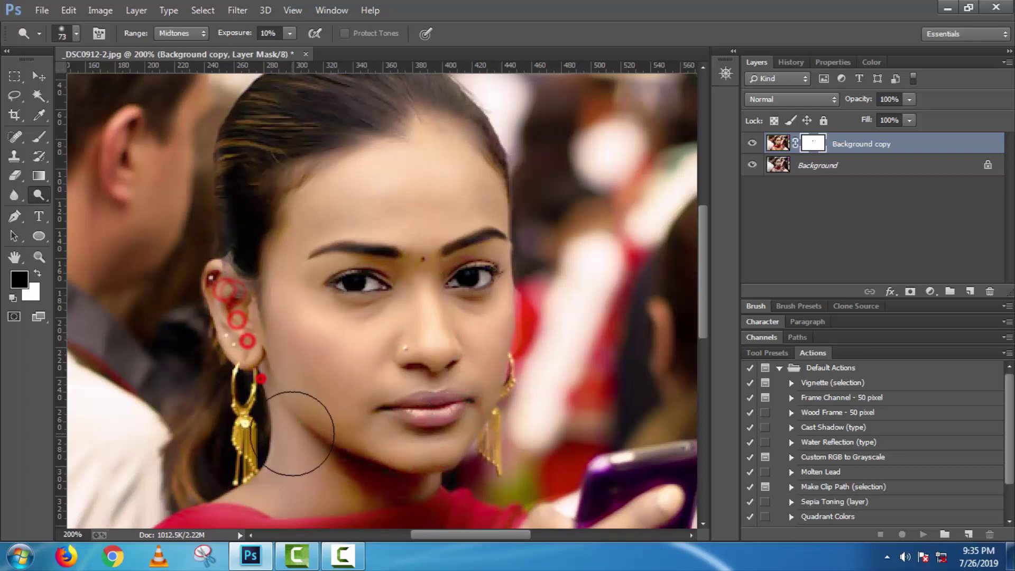
click(292, 435)
click(274, 481)
click(331, 464)
click(358, 488)
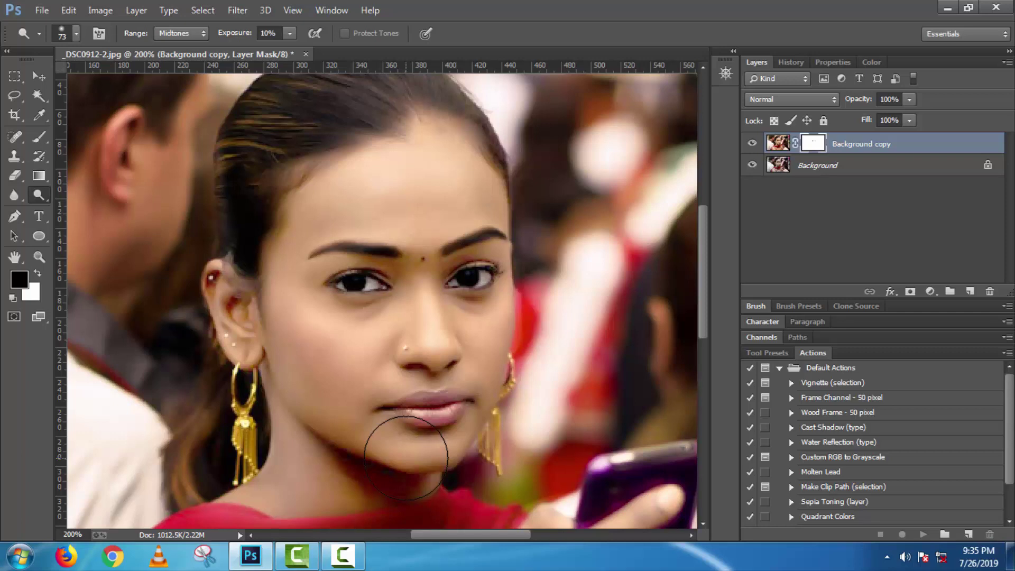
Burn the forehead with a 59 px soft brush, using the Midtones range and 6% exposure.
click(42, 194)
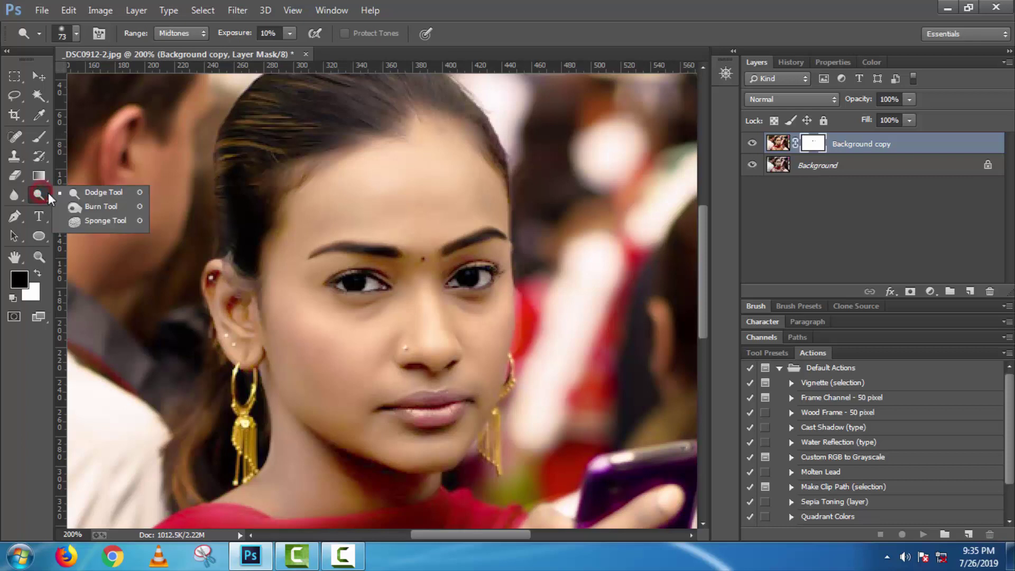
click(83, 208)
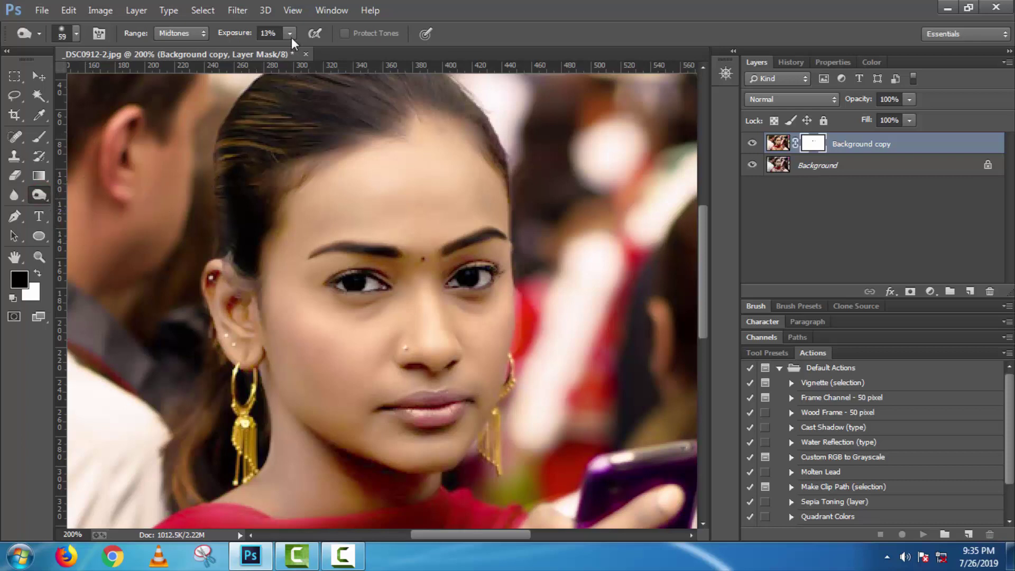
click(290, 34)
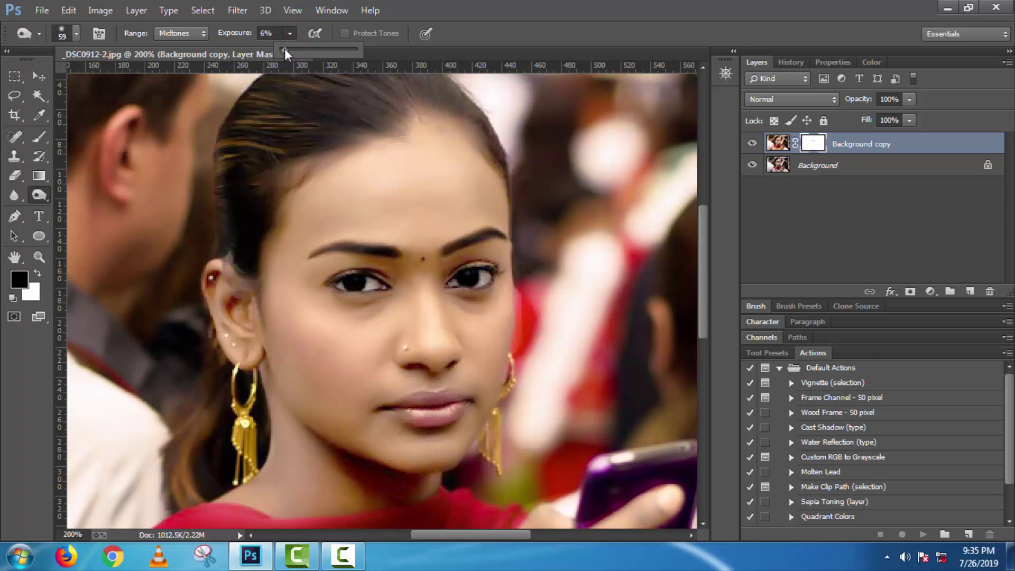
click(170, 34)
click(170, 55)
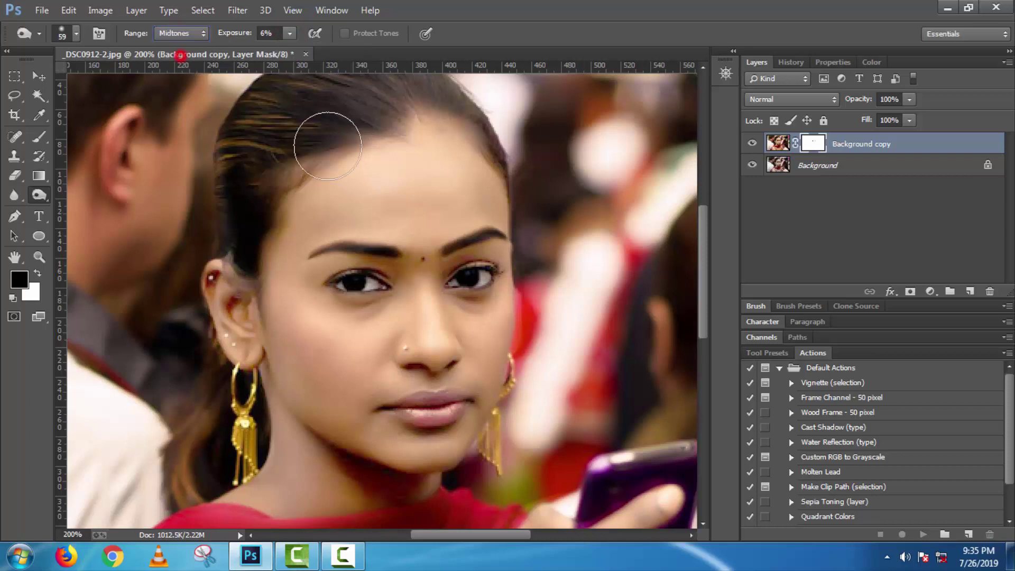
click(395, 180)
click(381, 180)
click(410, 168)
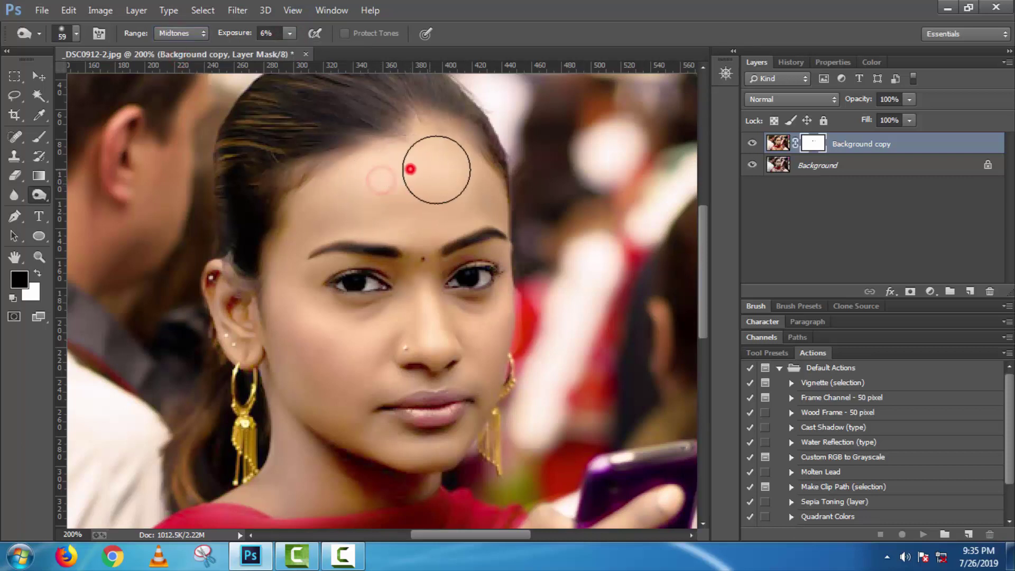
click(449, 173)
Reduce the Burn brush to 54 px and burn across the forehead.
right_click(444, 174)
drag(542, 210, 539, 211)
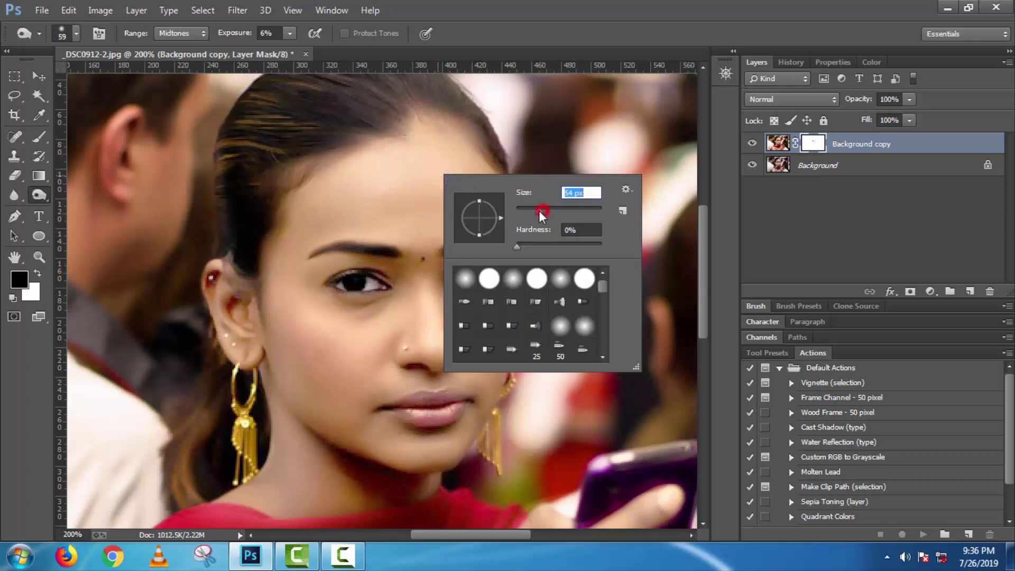
click(414, 164)
click(371, 178)
click(394, 176)
click(385, 181)
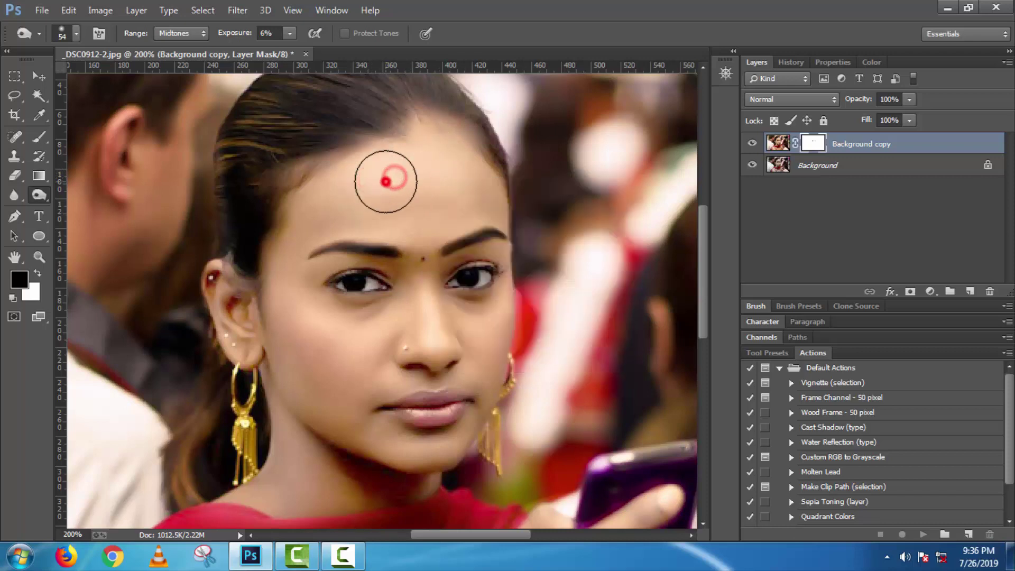
click(381, 170)
mouse_move(380, 170)
mouse_down()
mouse_move(394, 181)
mouse_move(453, 173)
mouse_move(482, 195)
mouse_up()
Burn the cheek on the image's left side below the eye with the 54 px brush.
click(301, 326)
click(322, 327)
click(338, 338)
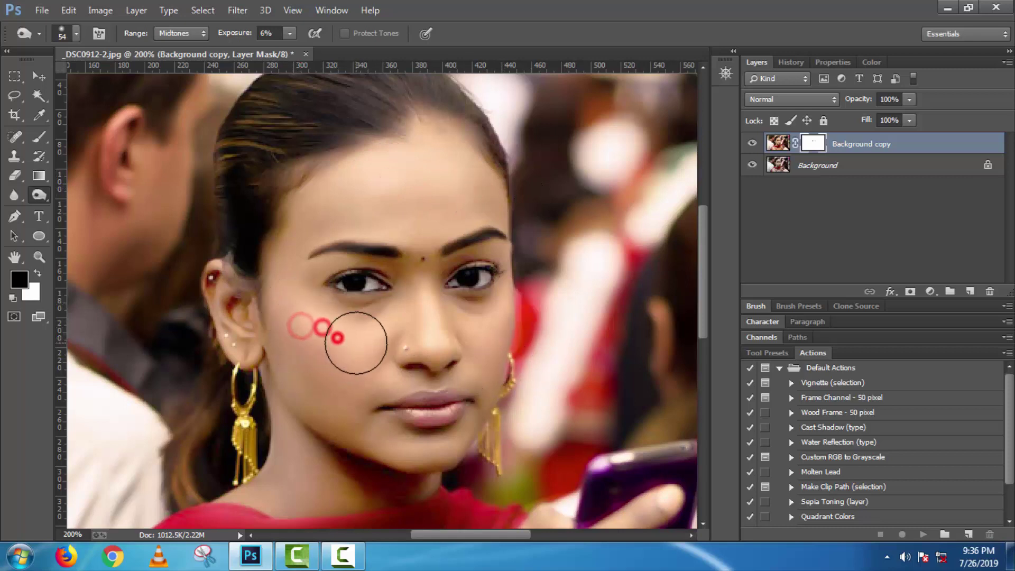
click(356, 343)
click(313, 325)
click(304, 311)
click(335, 324)
click(350, 335)
click(359, 343)
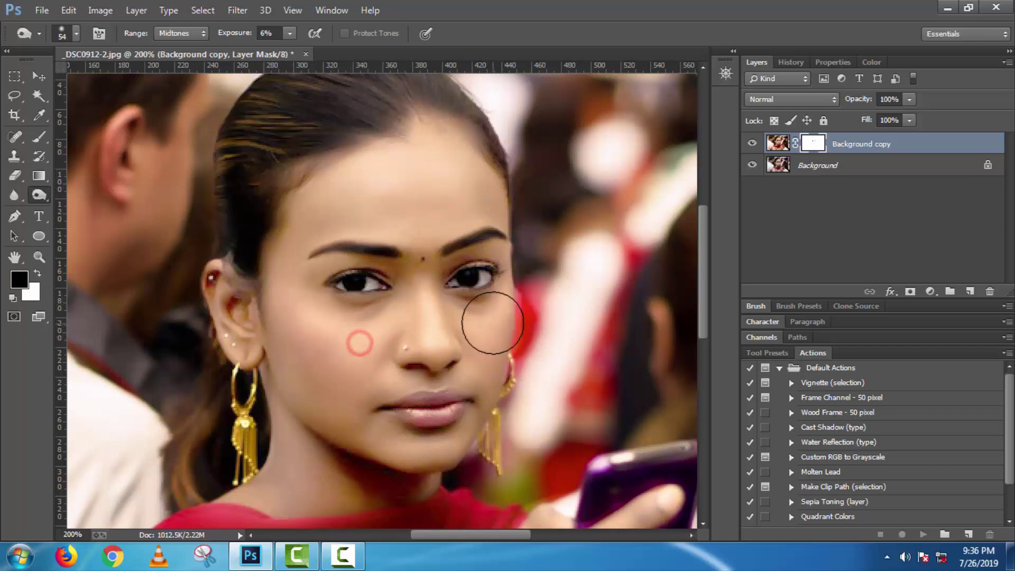
Burn the forehead and the cheek on the image's left side once more with the 54 px brush.
click(468, 187)
click(392, 186)
click(440, 177)
click(469, 194)
click(372, 186)
click(303, 327)
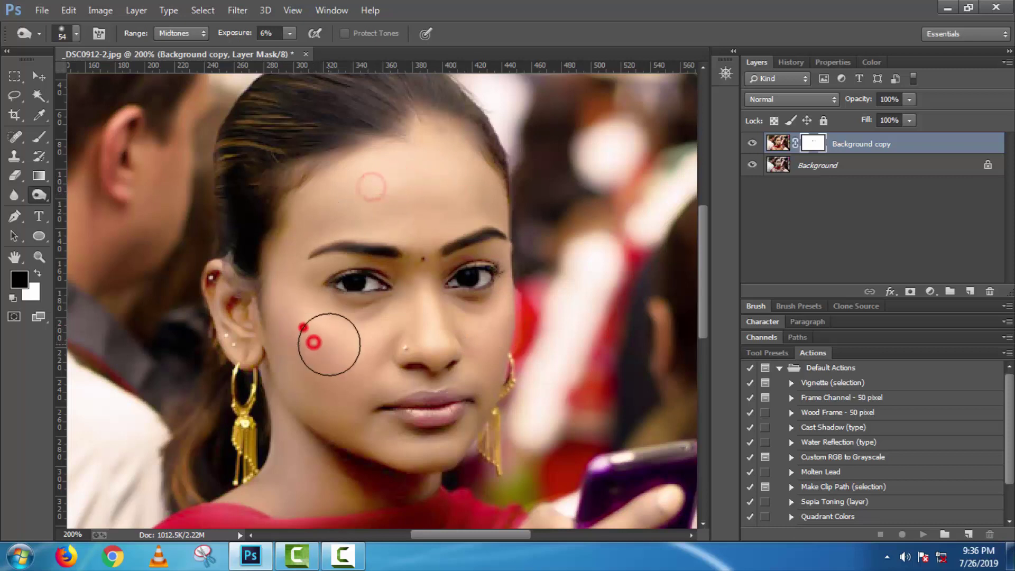
click(329, 344)
Burn along the bridge and tip of the nose, reducing the soft brush from 54 px to 24 px.
click(439, 329)
click(432, 341)
click(433, 345)
click(433, 333)
click(434, 346)
right_click(433, 334)
click(525, 373)
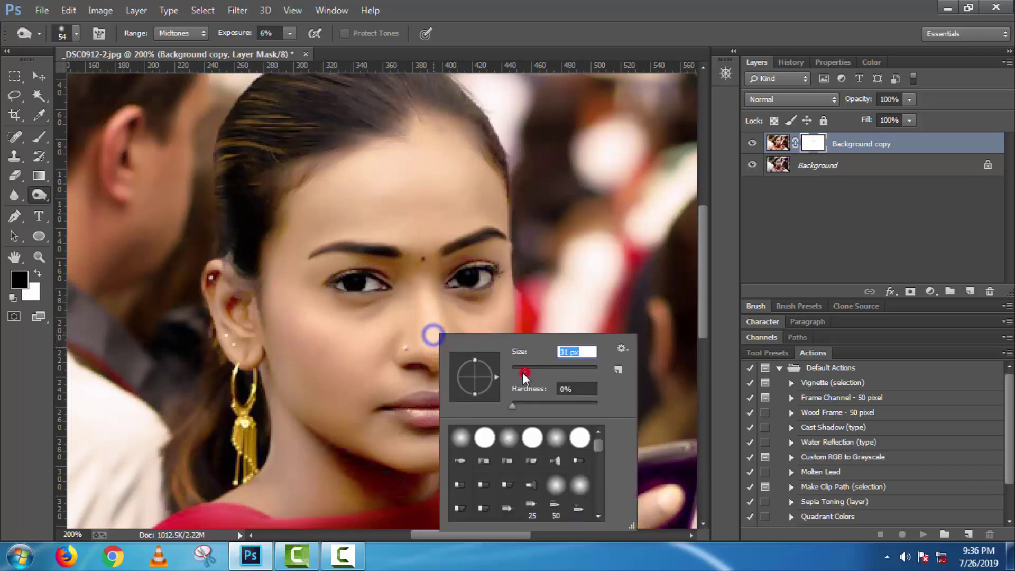
click(430, 323)
click(431, 334)
click(430, 350)
click(424, 298)
Burn across the whole forehead and touch the jaw on the image's left side with the 24 px brush.
click(410, 190)
click(374, 181)
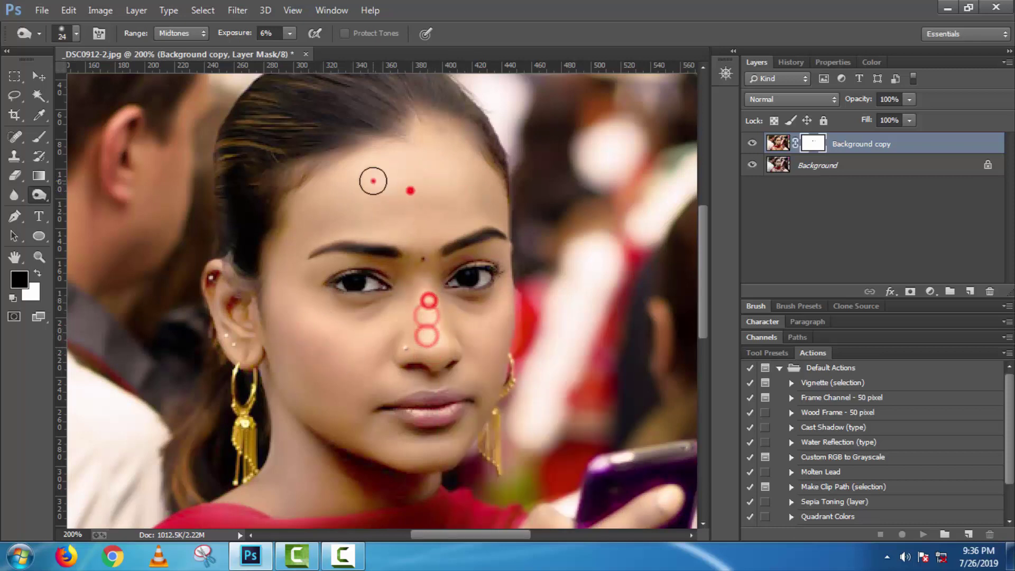
click(386, 179)
click(402, 176)
click(418, 169)
click(359, 182)
click(402, 166)
click(431, 163)
click(448, 166)
click(462, 179)
click(484, 197)
click(424, 186)
click(373, 181)
click(403, 183)
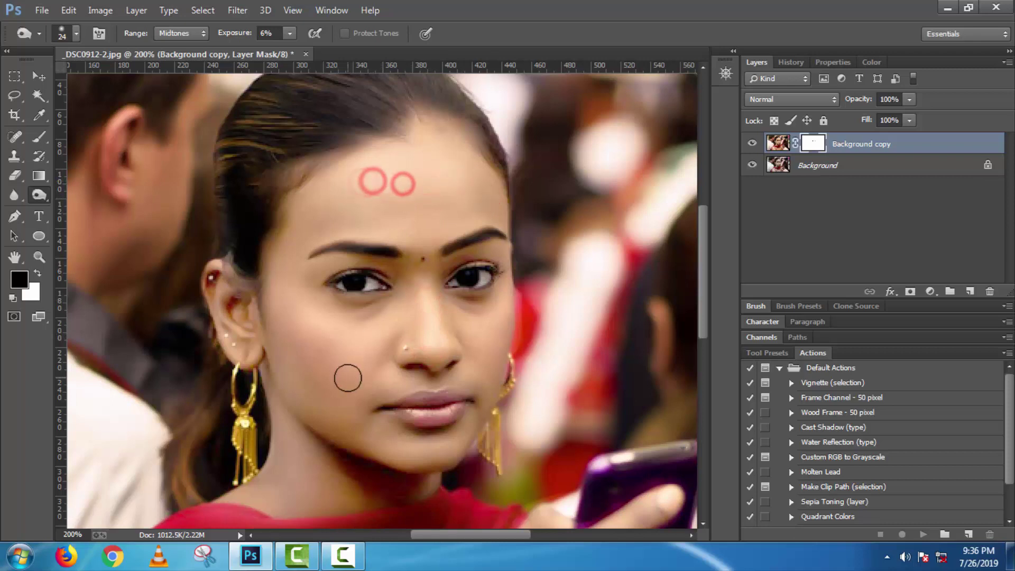
click(328, 421)
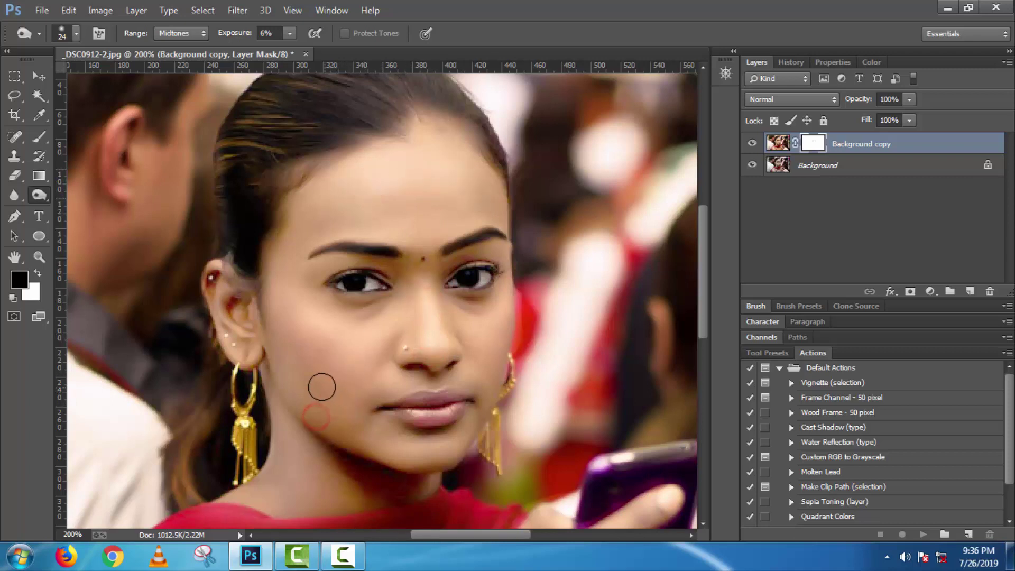
Dodge the lower cheek and jaw on the image's left side with a 45 px brush at 10% exposure.
click(60, 199)
right_click(319, 364)
click(418, 384)
click(300, 392)
click(317, 396)
click(341, 410)
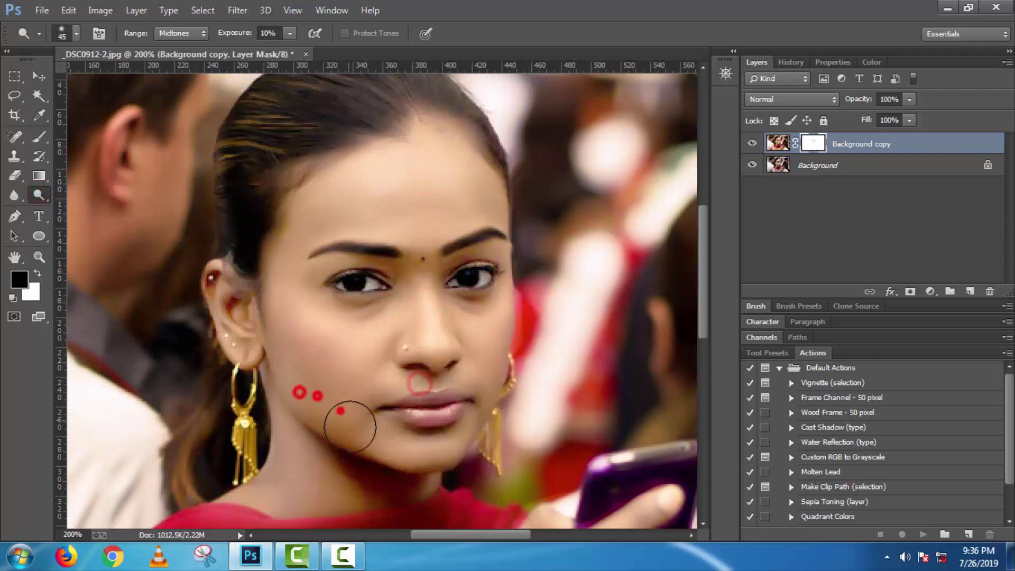
click(349, 431)
click(362, 435)
click(327, 429)
Dodge along the jawline on the image's left side and touch both cheeks with a 26 px brush.
right_click(324, 402)
click(414, 383)
click(318, 412)
click(331, 423)
click(345, 431)
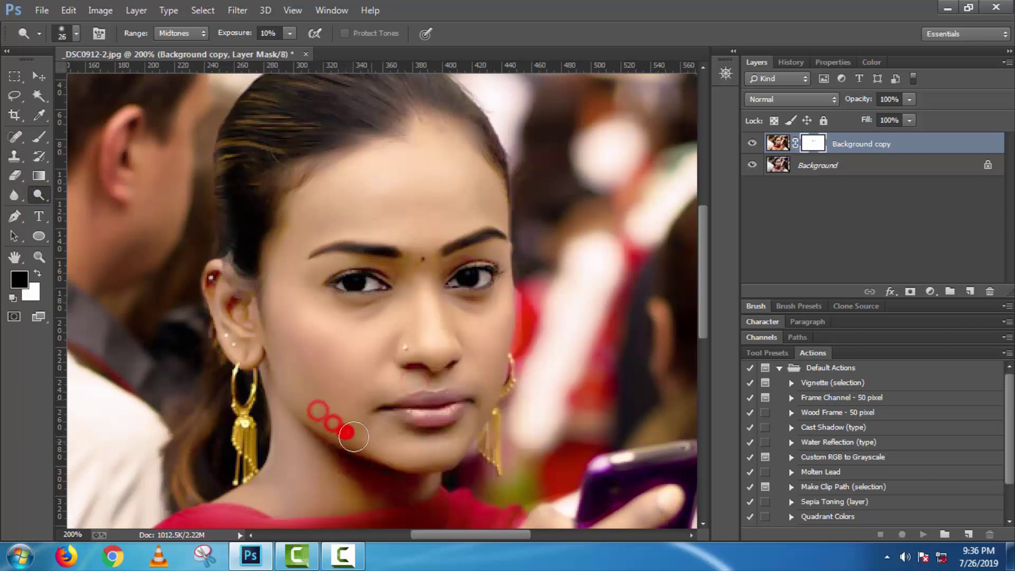
click(363, 436)
click(326, 420)
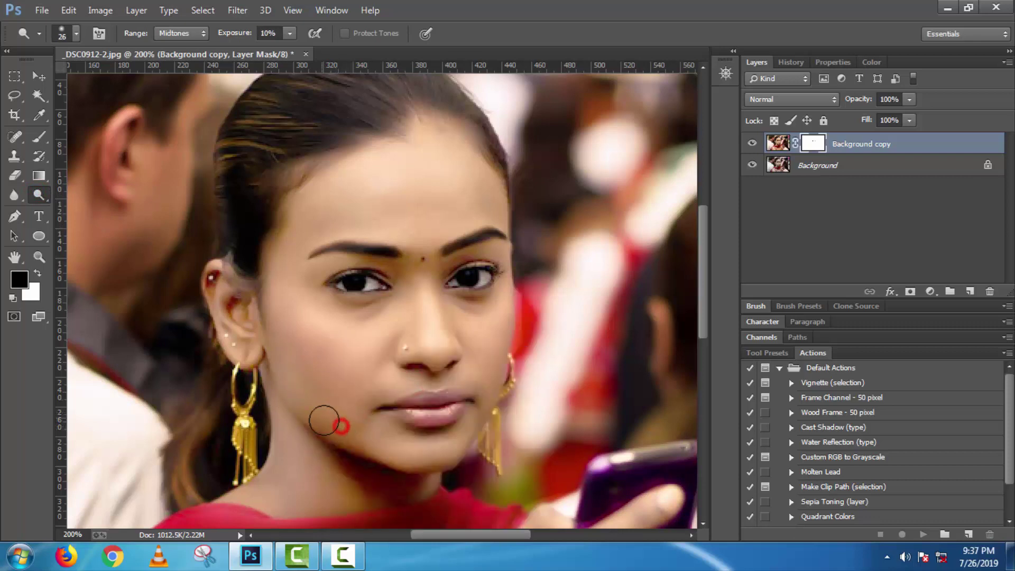
click(476, 314)
click(382, 315)
Check the retouch on the whole photo and add a new empty layer above the Background copy layer.
click(726, 73)
click(608, 149)
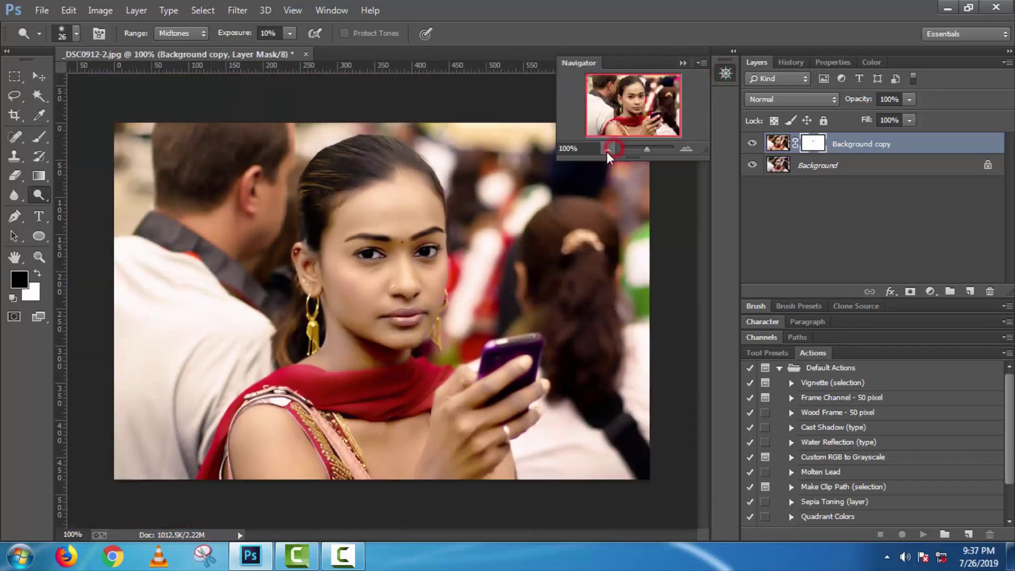
click(686, 149)
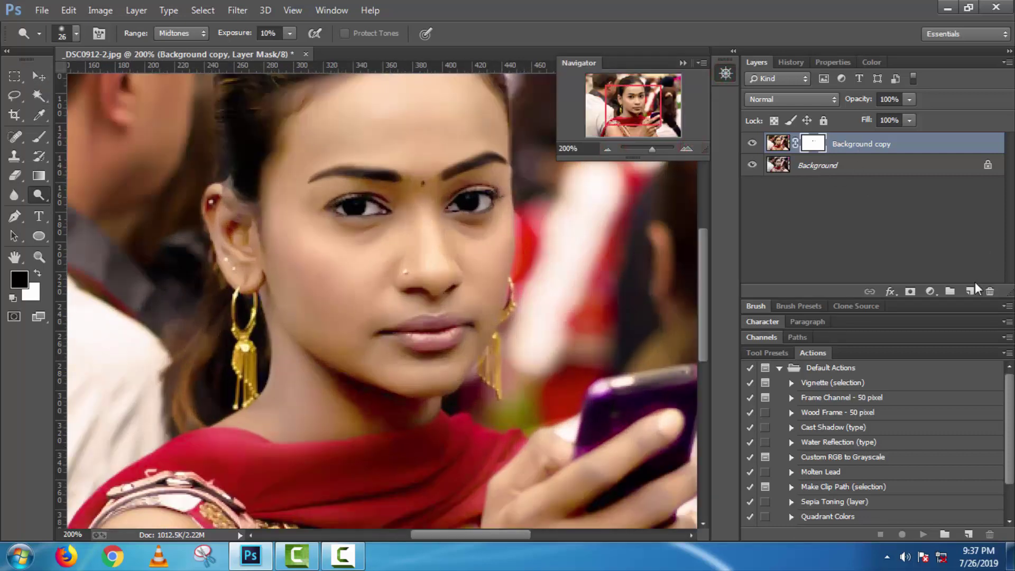
click(969, 291)
key(x)
scroll(562, 231, up, 2)
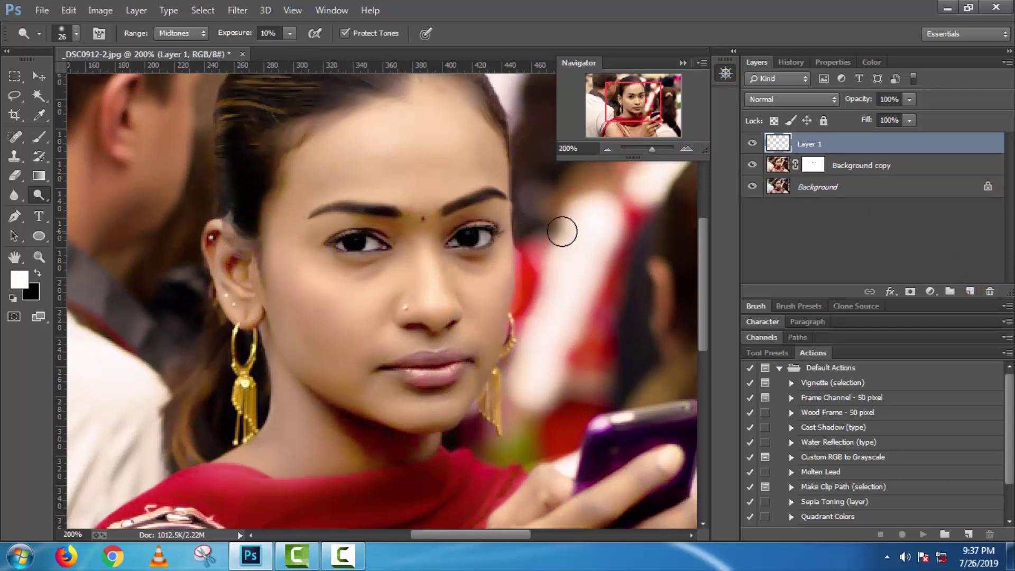
scroll(562, 231, up, 2)
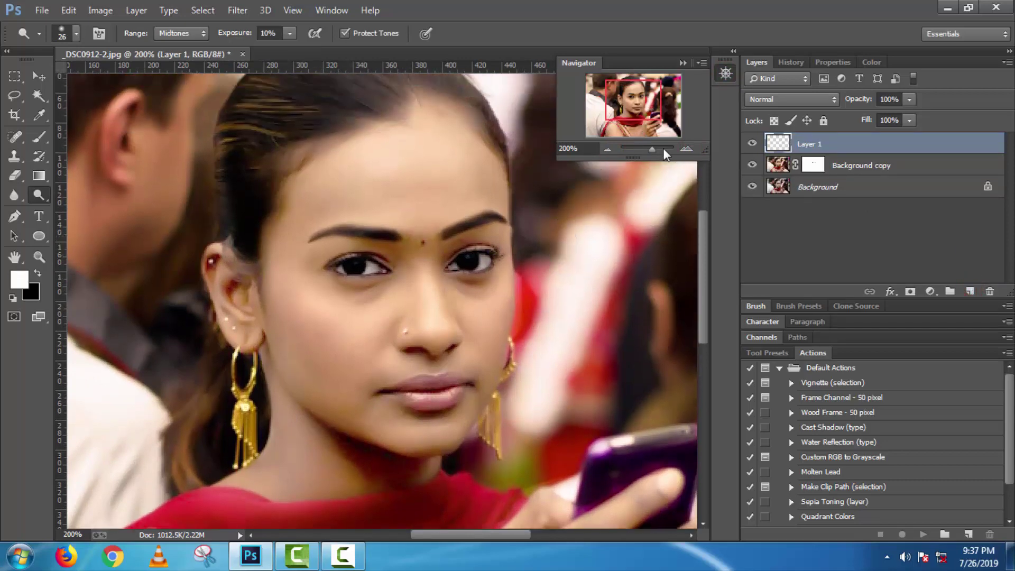
click(687, 149)
scroll(508, 302, down, 2)
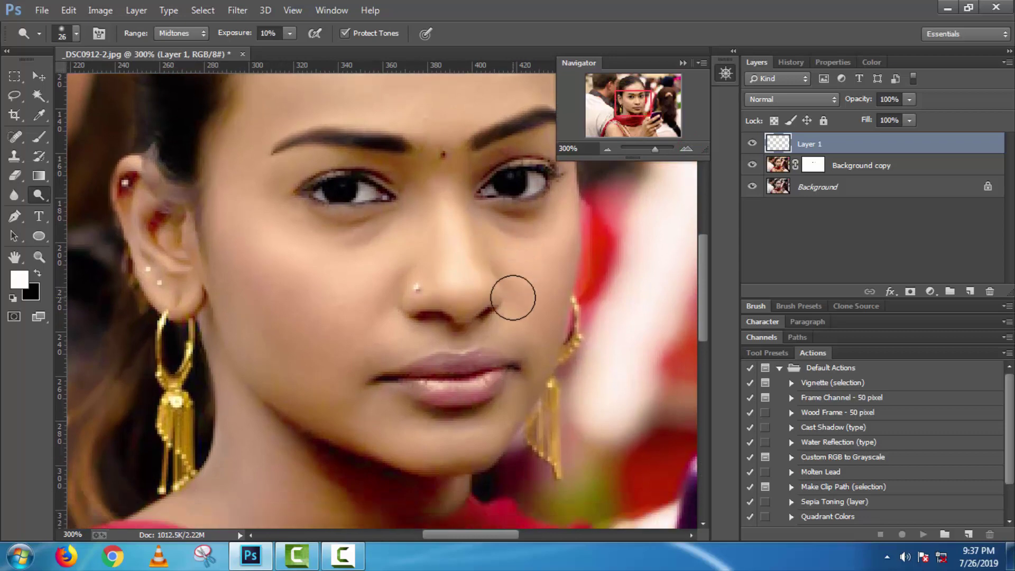
scroll(513, 298, down, 2)
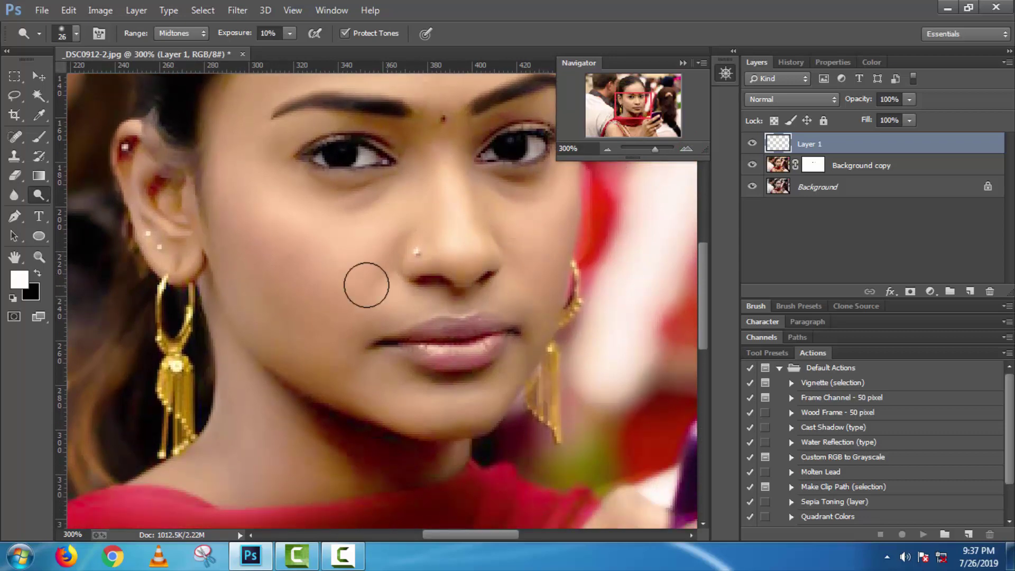
Select the Brush tool and set its foreground colour to a vivid pinkish red for the lips.
click(41, 139)
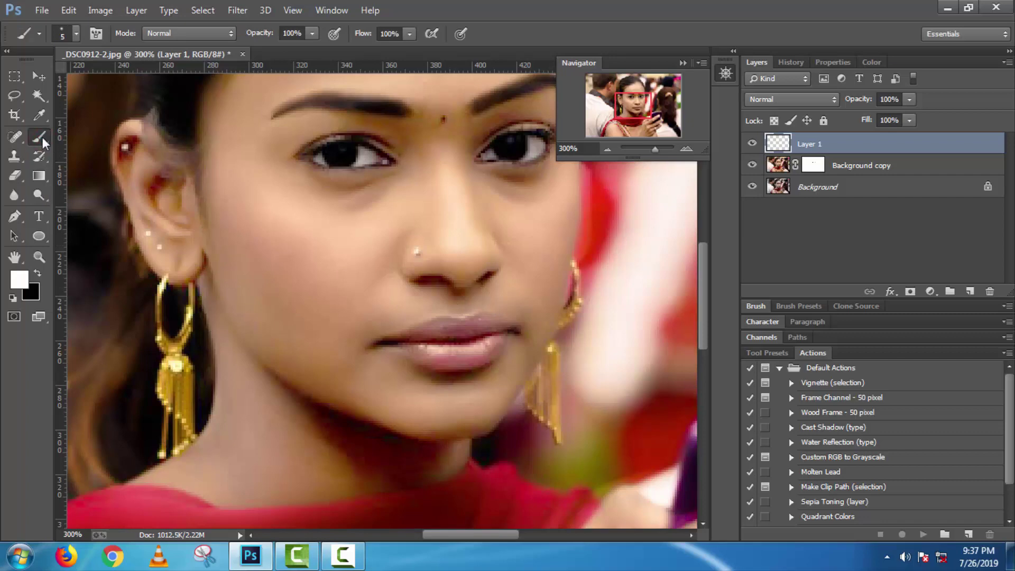
click(20, 280)
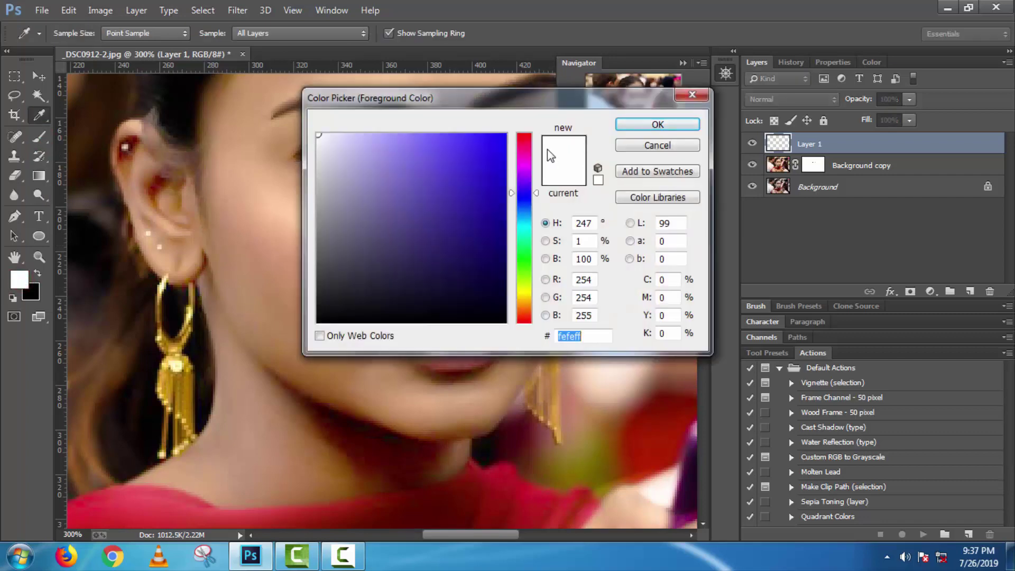
click(528, 135)
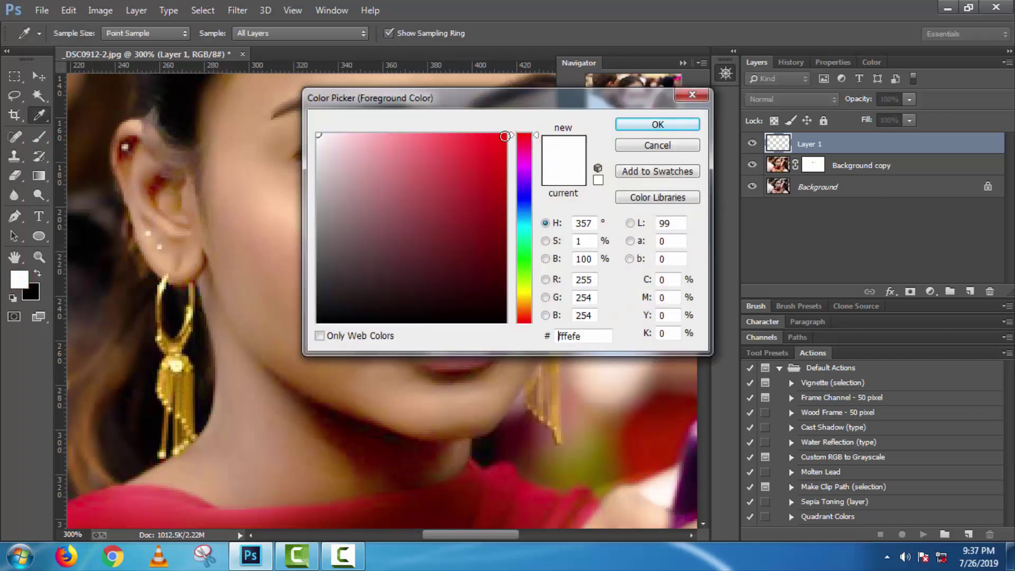
click(524, 146)
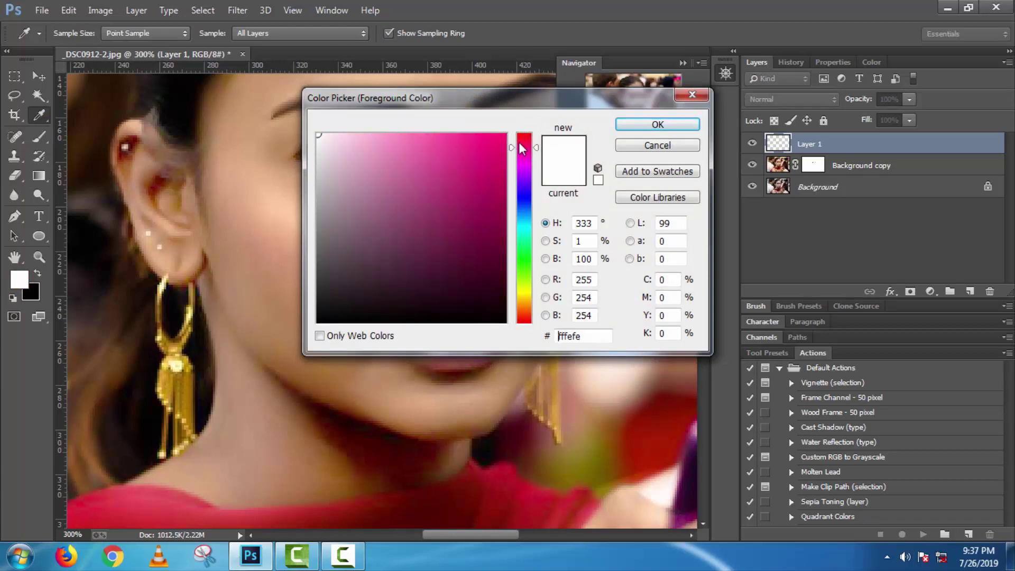
drag(525, 146, 529, 144)
click(504, 138)
click(637, 125)
key(b)
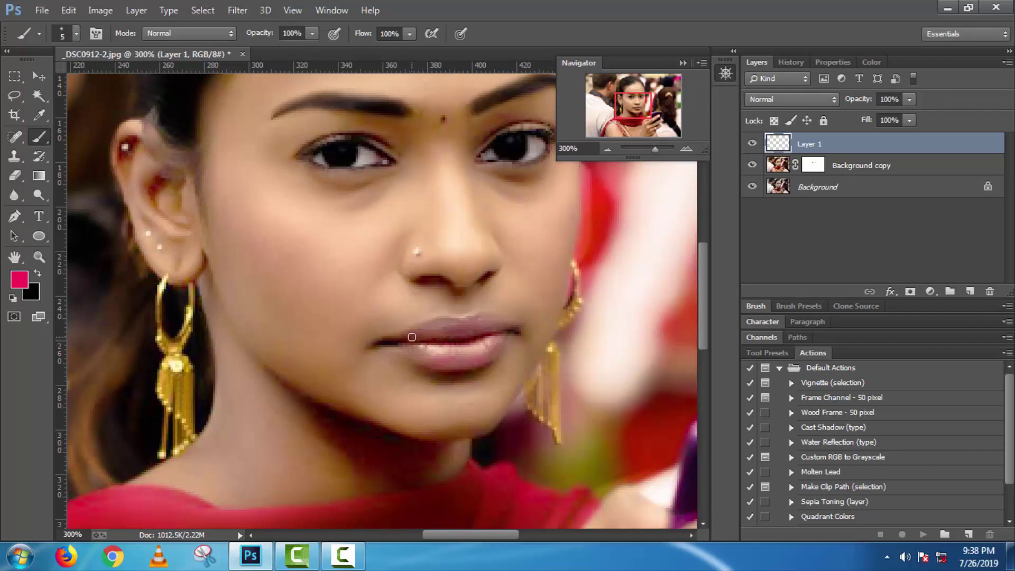
Paint the main area of both lips pinkish red on Layer 1 with a 10 px soft brush.
right_click(412, 336)
drag(500, 373, 502, 370)
click(417, 337)
mouse_move(417, 337)
mouse_down()
mouse_move(490, 325)
mouse_move(460, 329)
mouse_move(494, 342)
mouse_move(468, 359)
mouse_move(410, 348)
mouse_move(487, 344)
mouse_move(417, 344)
mouse_move(462, 344)
mouse_up()
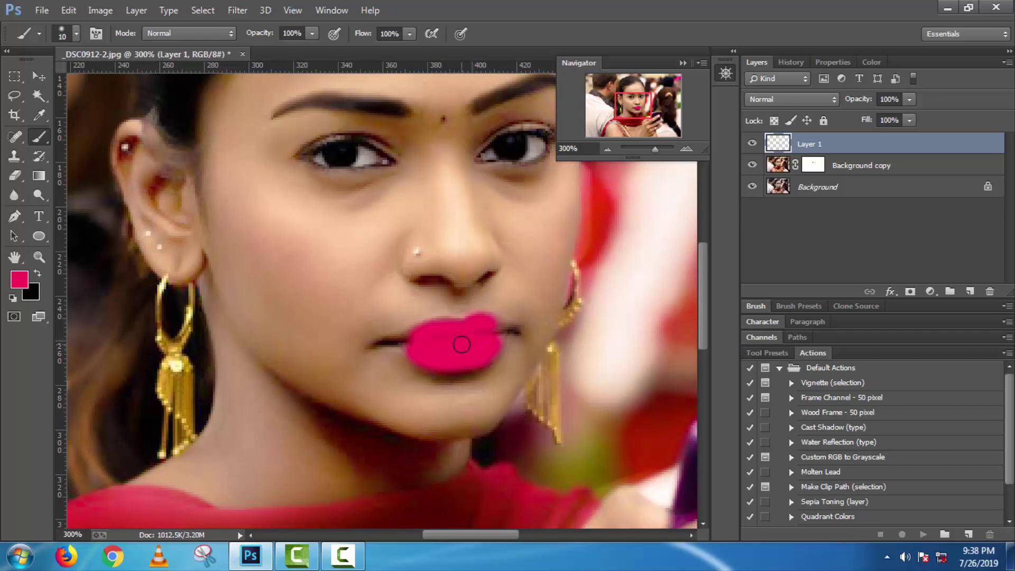
Try to extend the lip colour into the mouth corner on the image's right side with a 6 px brush.
right_click(462, 344)
drag(544, 381, 542, 381)
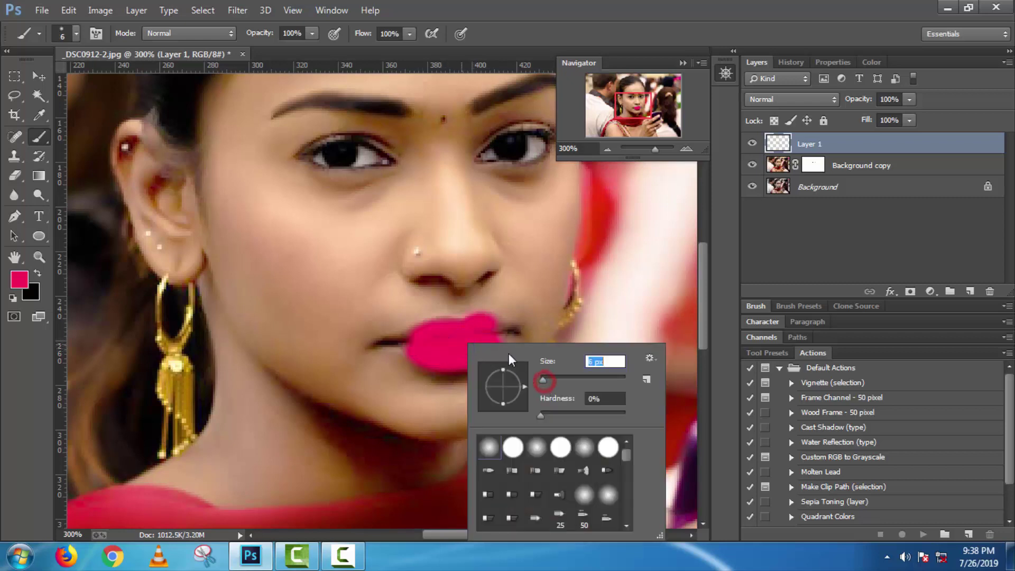
click(494, 335)
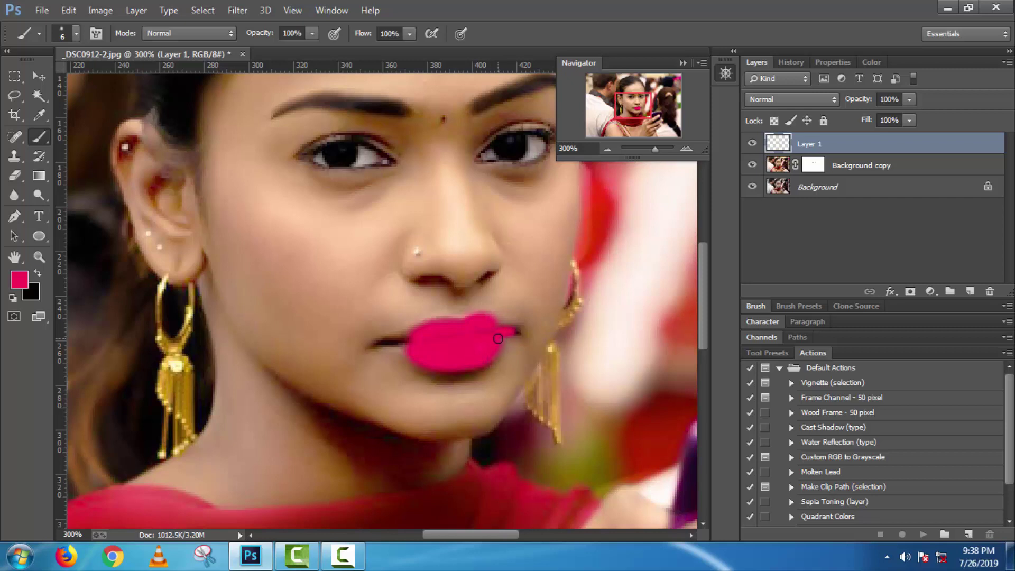
key(ctrl+z)
Extend the lip colour into the mouth corner on the image's left side with a 5 px soft brush.
click(685, 149)
click(686, 149)
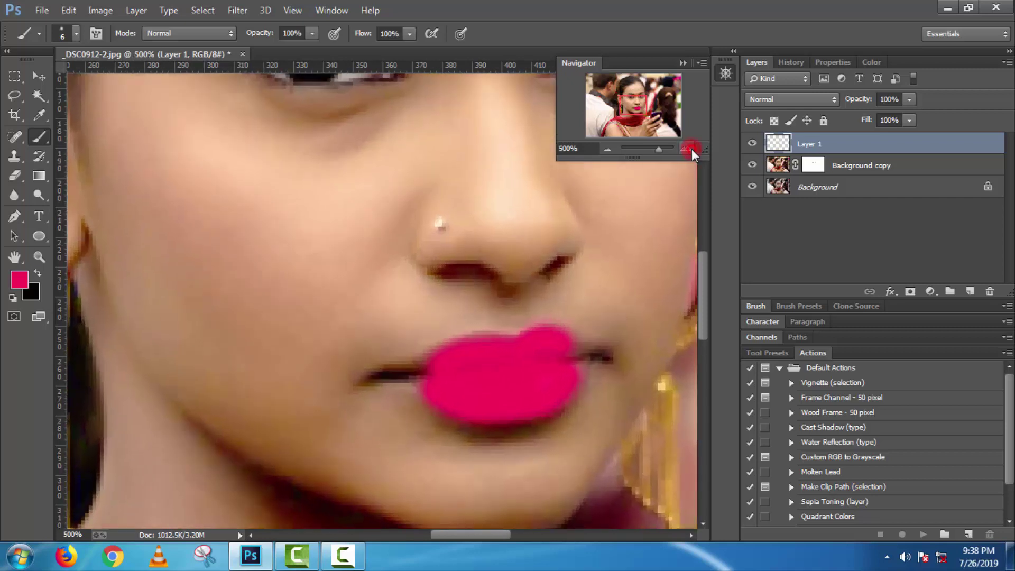
right_click(585, 356)
drag(664, 378, 662, 379)
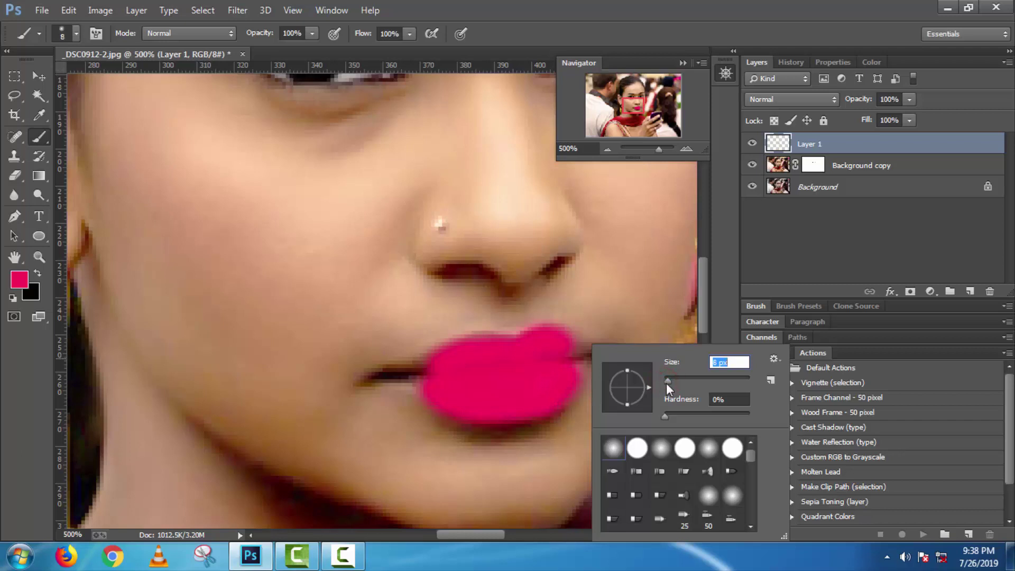
drag(668, 382, 667, 381)
mouse_move(433, 372)
mouse_down()
mouse_move(385, 375)
mouse_move(434, 375)
mouse_move(426, 363)
mouse_move(410, 373)
mouse_move(423, 385)
mouse_move(408, 385)
mouse_move(423, 374)
mouse_move(413, 379)
mouse_up()
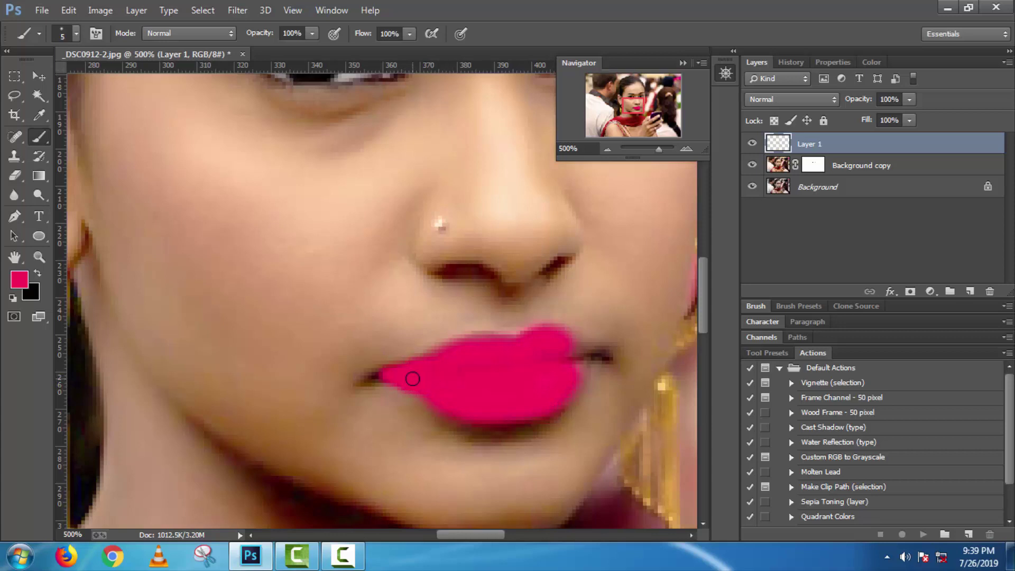
Extend the pinkish red lip colour into both mouth corners on Layer 1 with a 3 px soft brush.
right_click(413, 378)
click(484, 380)
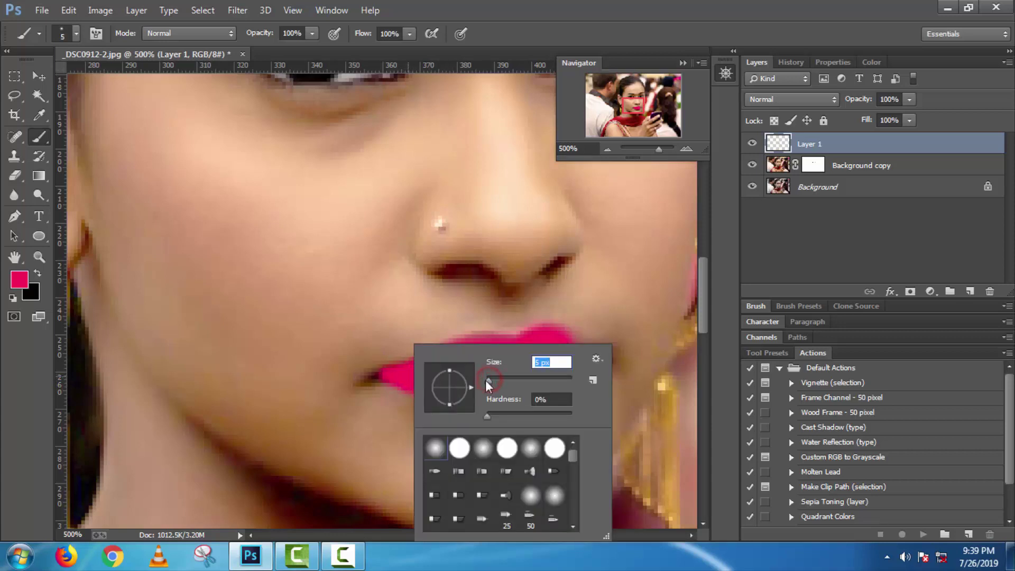
drag(488, 380, 488, 380)
click(385, 375)
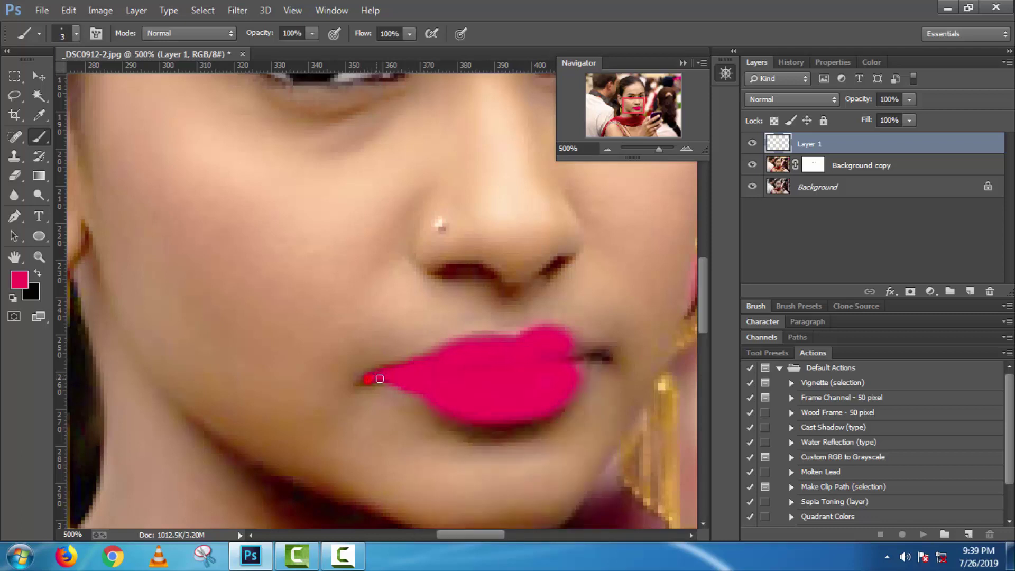
drag(379, 378, 365, 378)
mouse_move(578, 360)
mouse_down()
mouse_move(601, 358)
mouse_move(583, 368)
mouse_move(576, 348)
mouse_move(600, 353)
mouse_up()
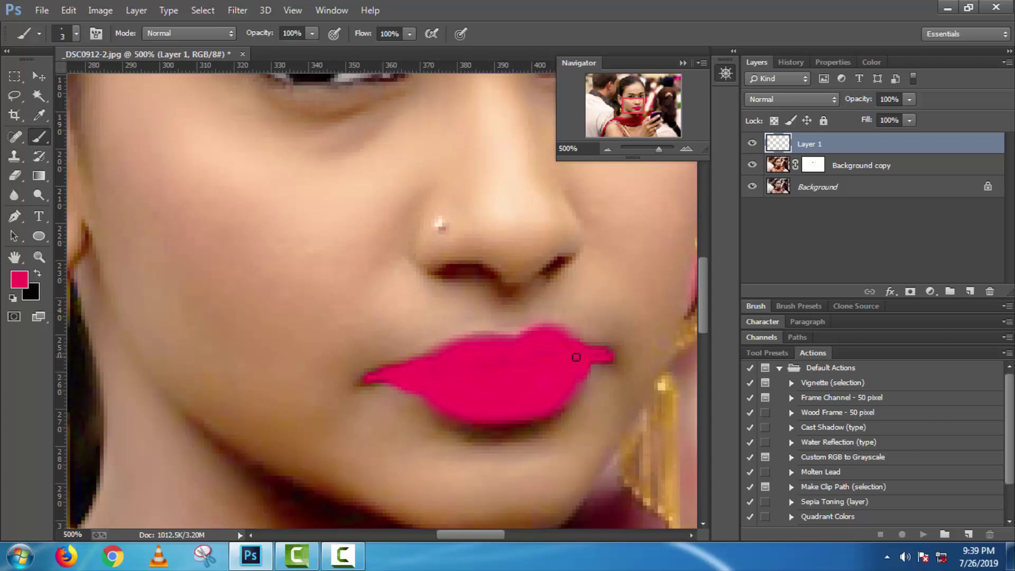
Set the blend mode of the lip colour layer, Layer 1, to Multiply.
click(607, 149)
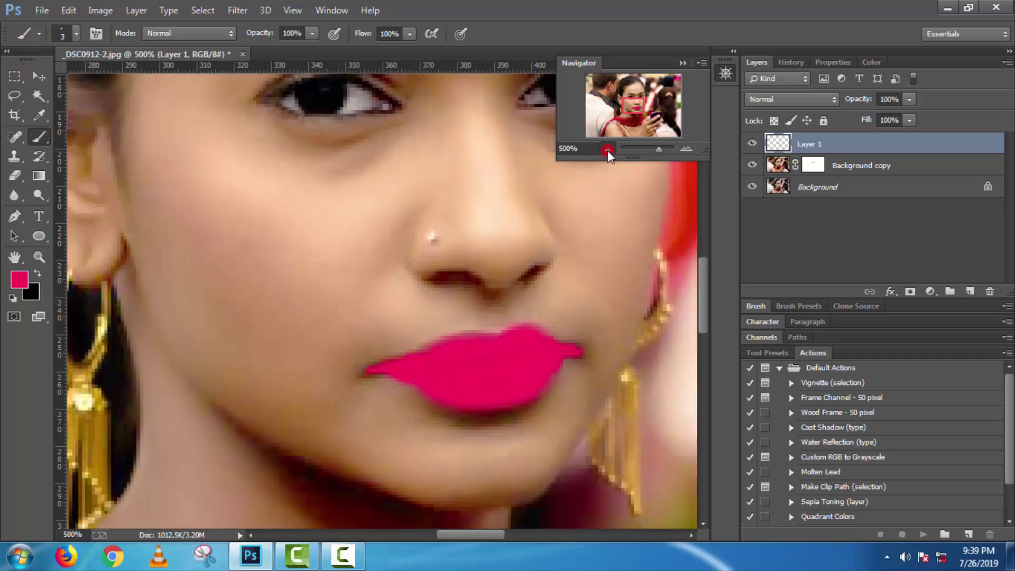
click(607, 149)
click(607, 149)
click(606, 149)
click(686, 149)
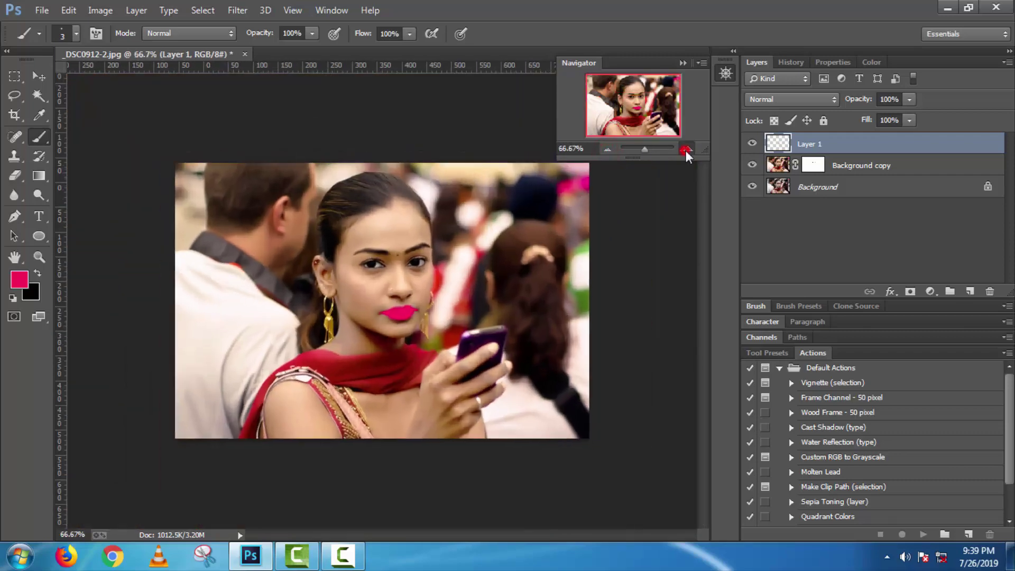
click(802, 100)
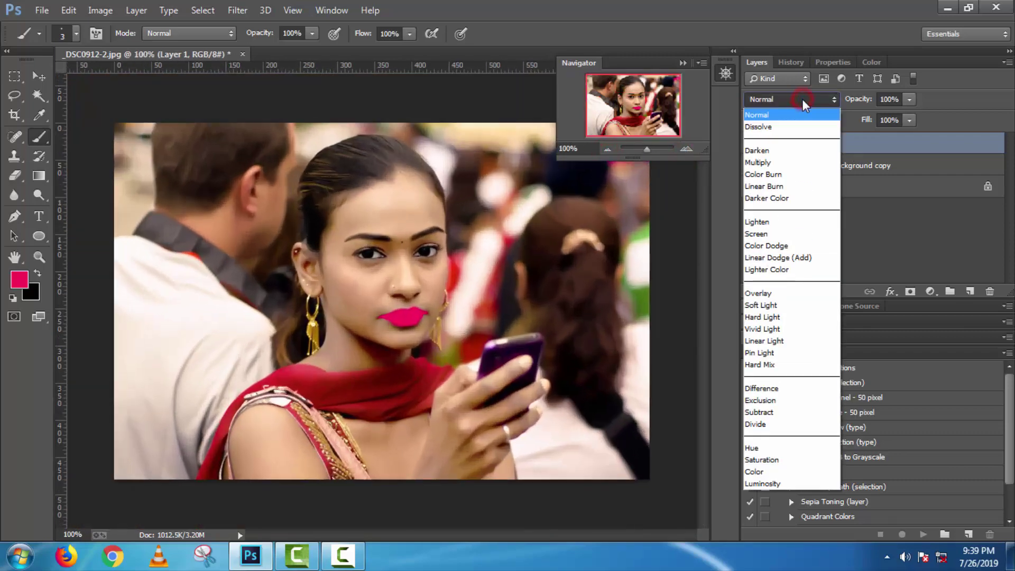
click(757, 162)
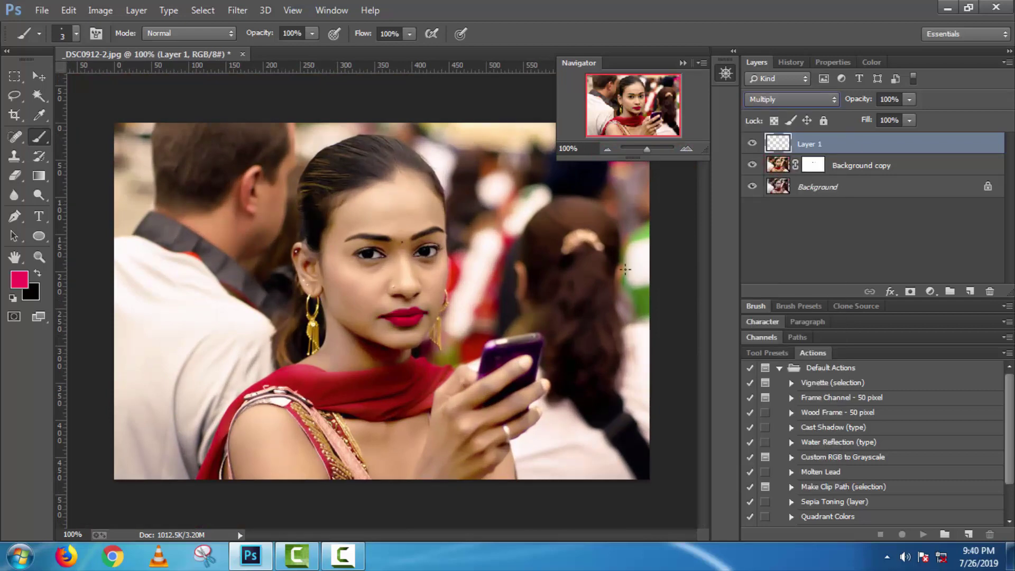
Erase the lip colour spilling past the mouth corners and the upper and lower lip edges on Layer 1 with an 8 px eraser.
click(686, 148)
click(686, 149)
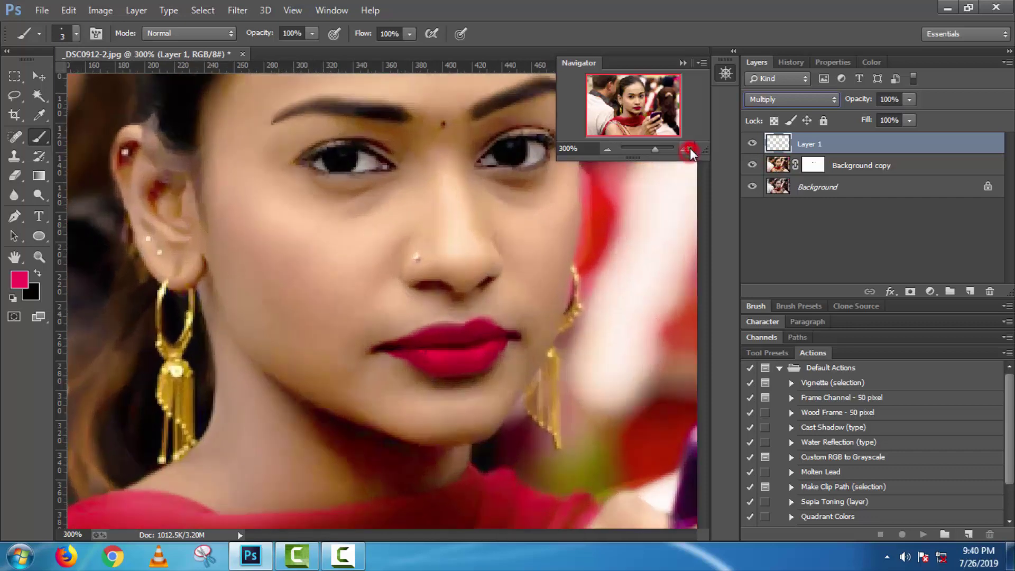
click(15, 175)
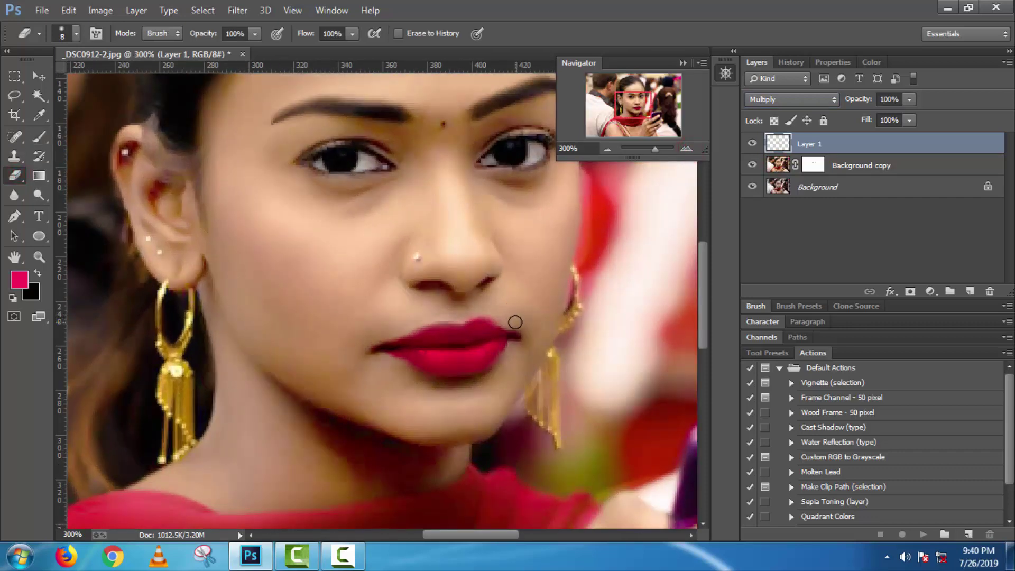
mouse_move(516, 323)
mouse_down()
mouse_move(526, 326)
mouse_move(515, 349)
mouse_move(485, 377)
mouse_up()
drag(363, 359, 374, 340)
click(364, 354)
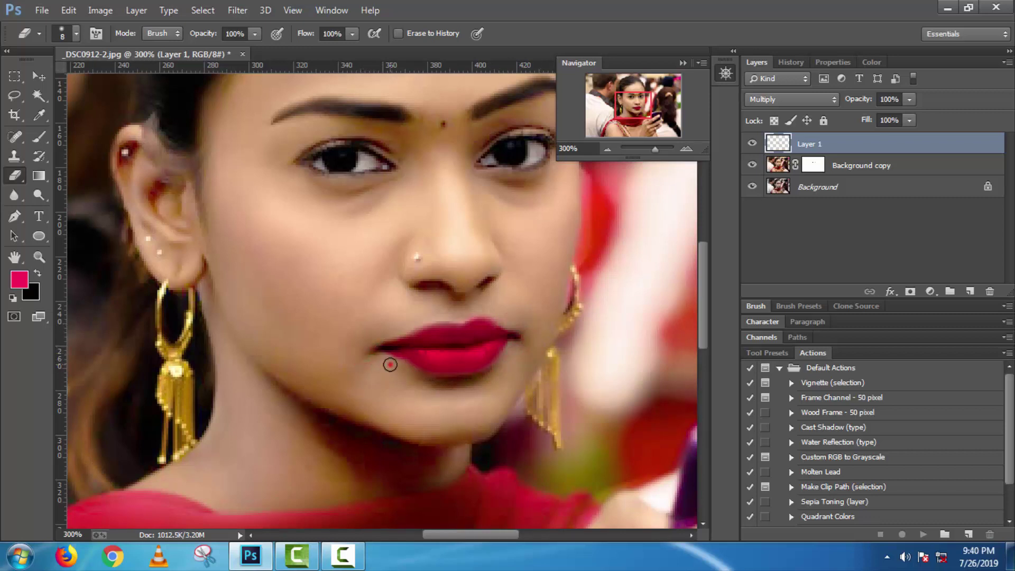
mouse_move(390, 364)
mouse_down()
mouse_move(424, 382)
mouse_move(466, 383)
mouse_move(511, 366)
mouse_up()
right_click(469, 380)
click(519, 447)
mouse_move(441, 387)
mouse_down()
mouse_move(473, 387)
mouse_move(508, 361)
mouse_up()
drag(517, 321, 478, 311)
click(438, 308)
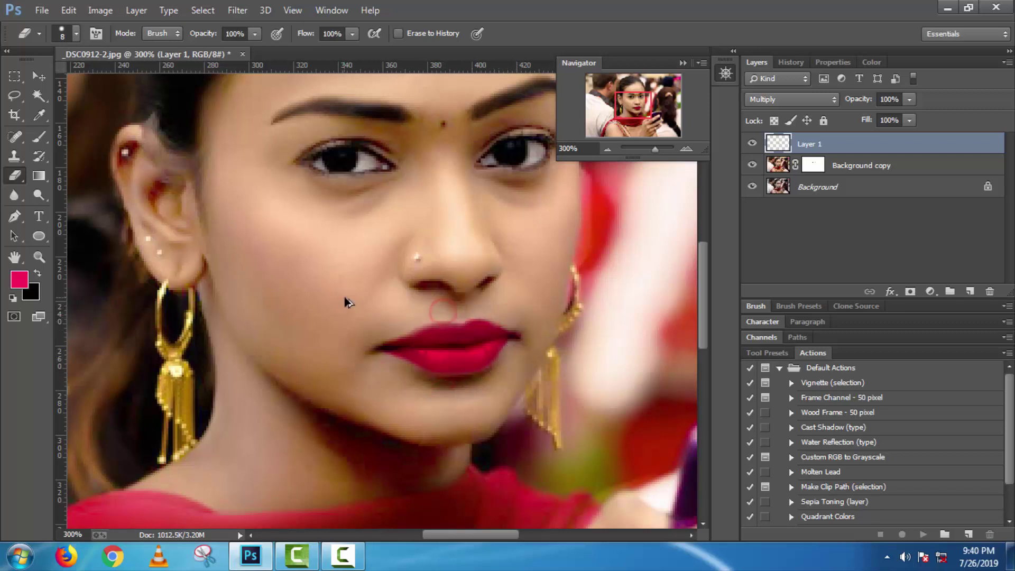
Collapse the Navigator and merge Layer 1, Background copy and Background into a single layer.
scroll(349, 301, down, 3)
scroll(364, 306, down, 3)
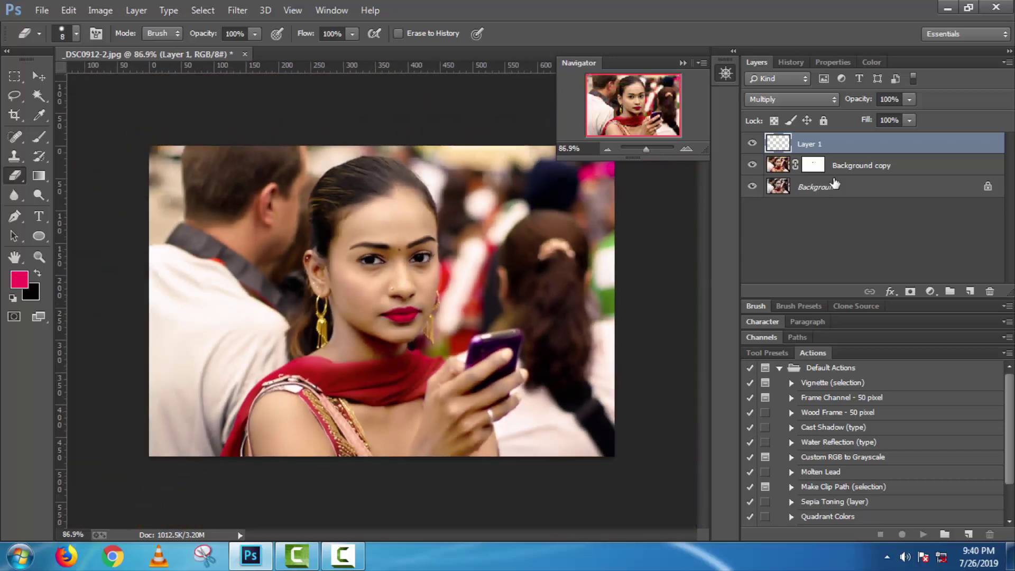
click(683, 61)
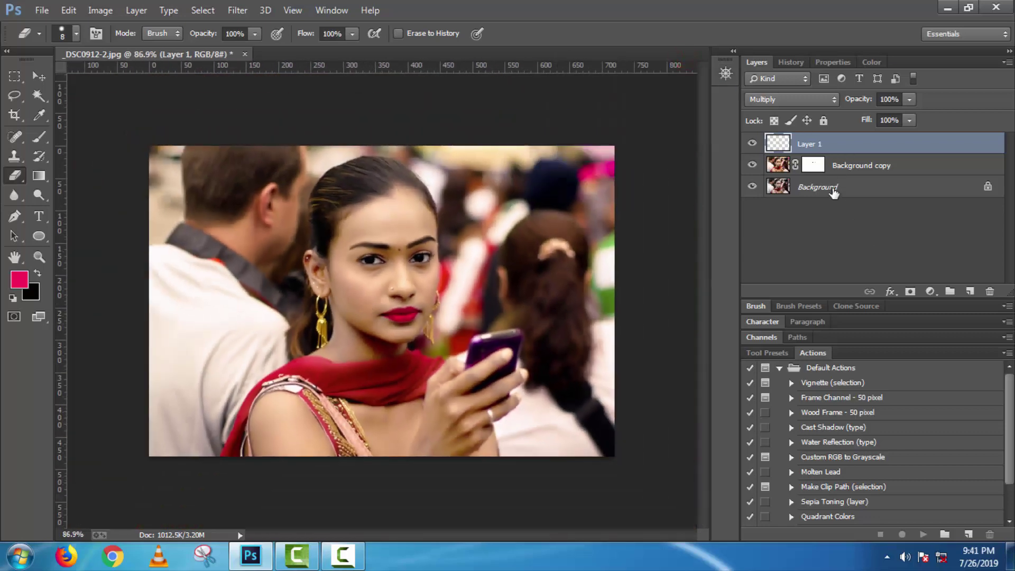
shift+click(843, 168)
shift+click(841, 187)
right_click(842, 188)
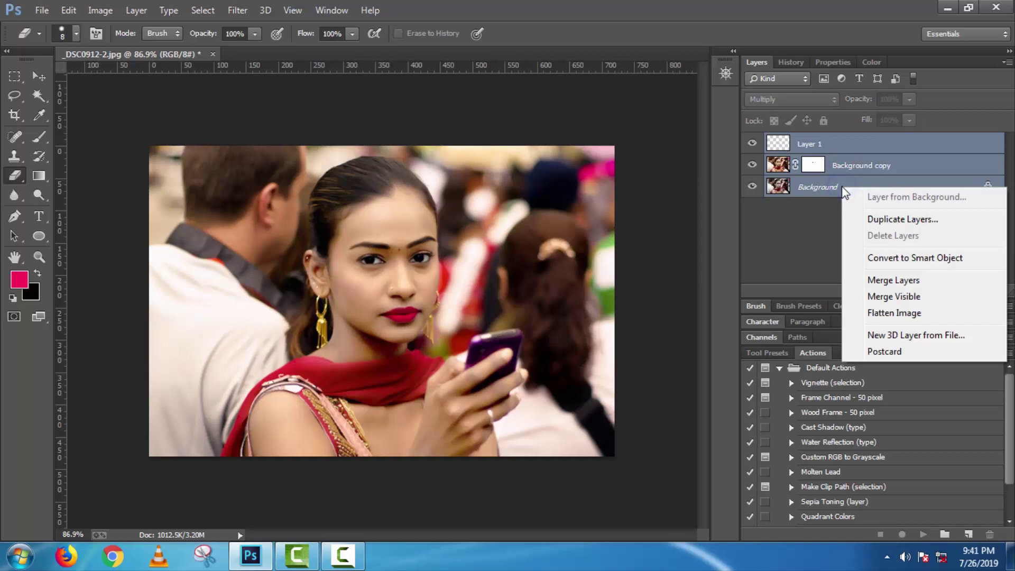
right_click(835, 167)
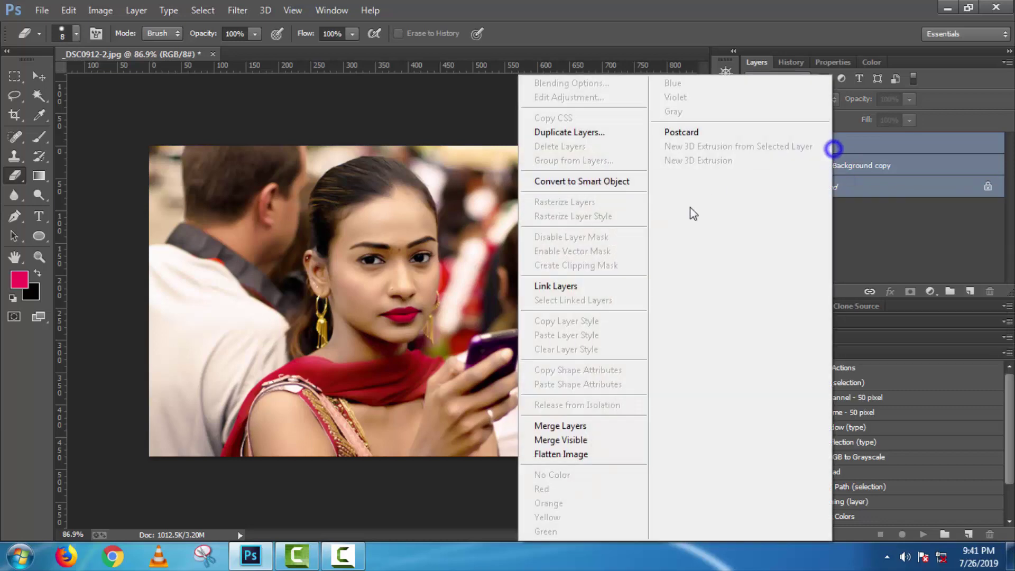
click(561, 424)
Apply a Levels adjustment to the merged image with RGB input levels of 19, 1.00 and 249.
click(100, 10)
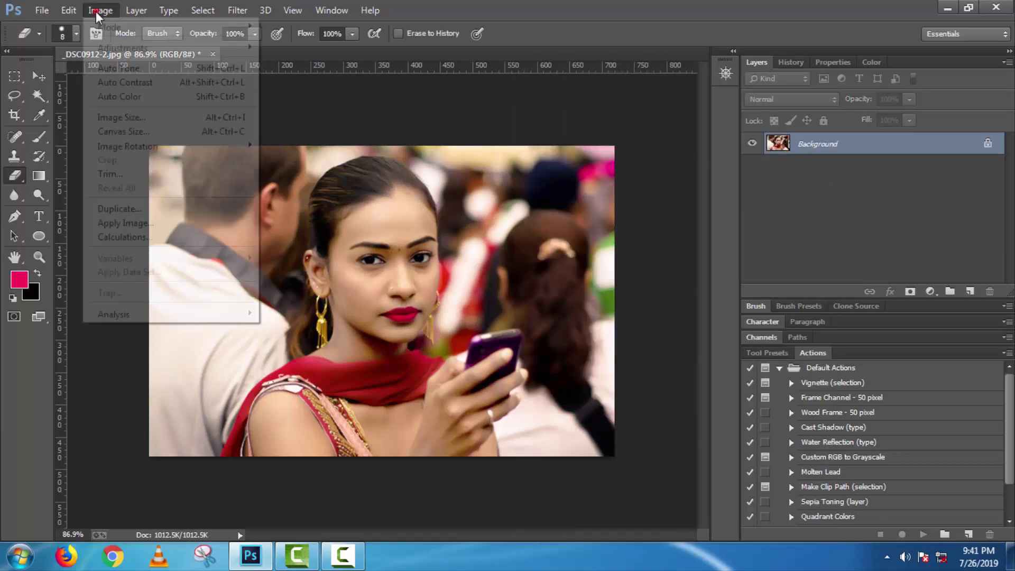
click(109, 46)
click(271, 63)
drag(648, 303, 658, 304)
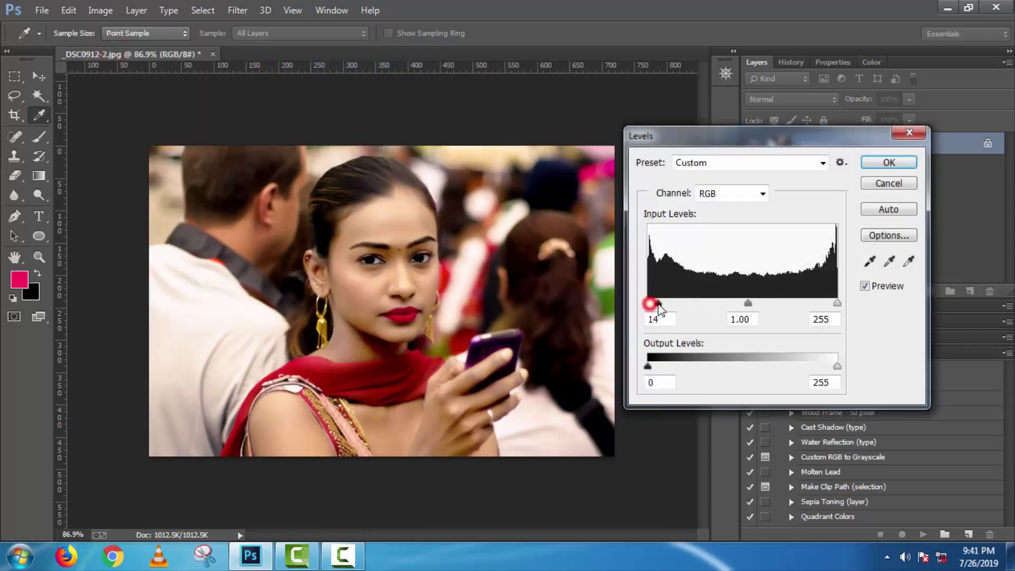
drag(743, 303, 747, 305)
drag(837, 304, 833, 302)
drag(742, 303, 748, 303)
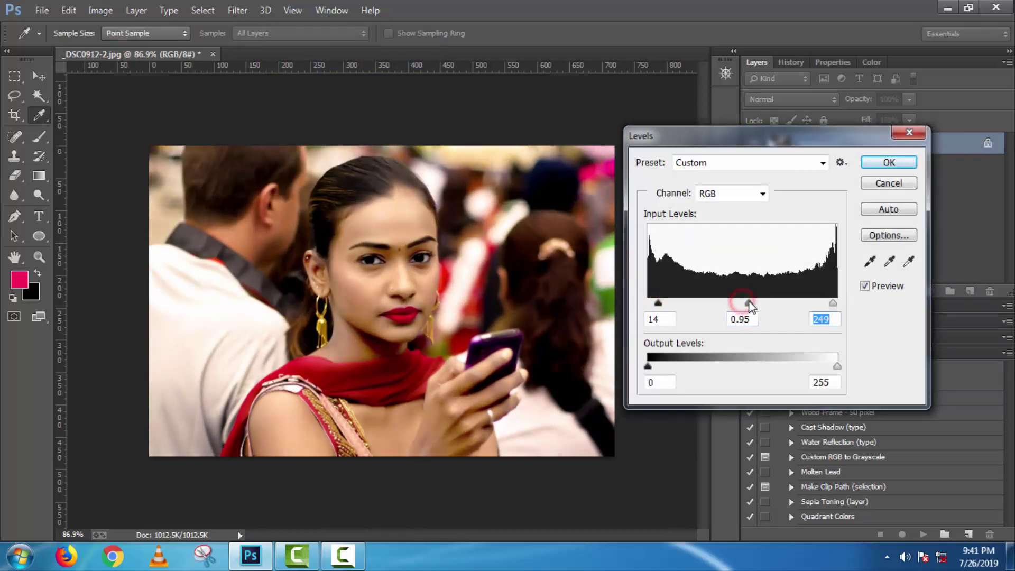
drag(657, 303, 665, 304)
drag(752, 303, 747, 303)
drag(666, 304, 662, 303)
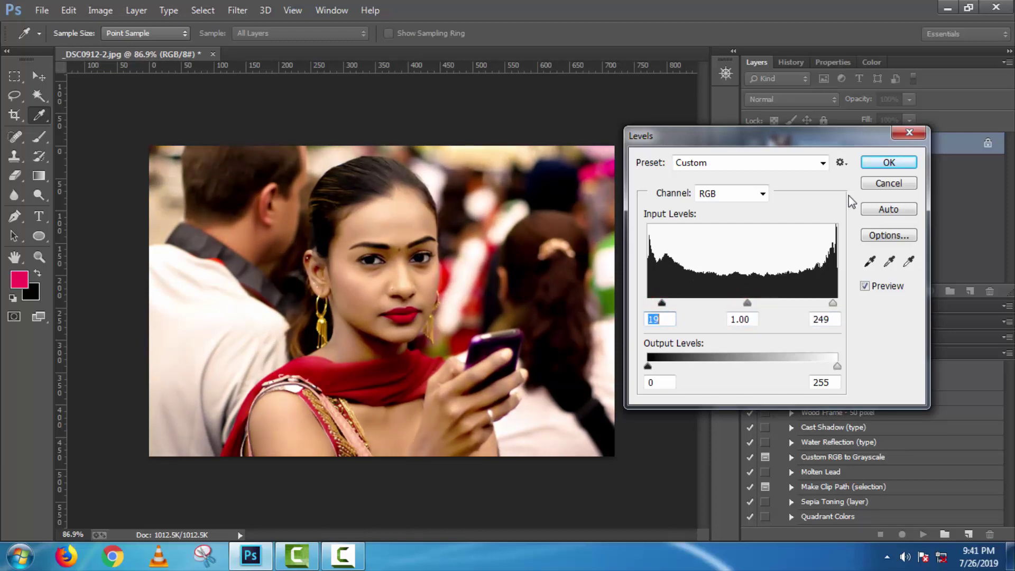
click(889, 162)
scroll(655, 209, down, 3)
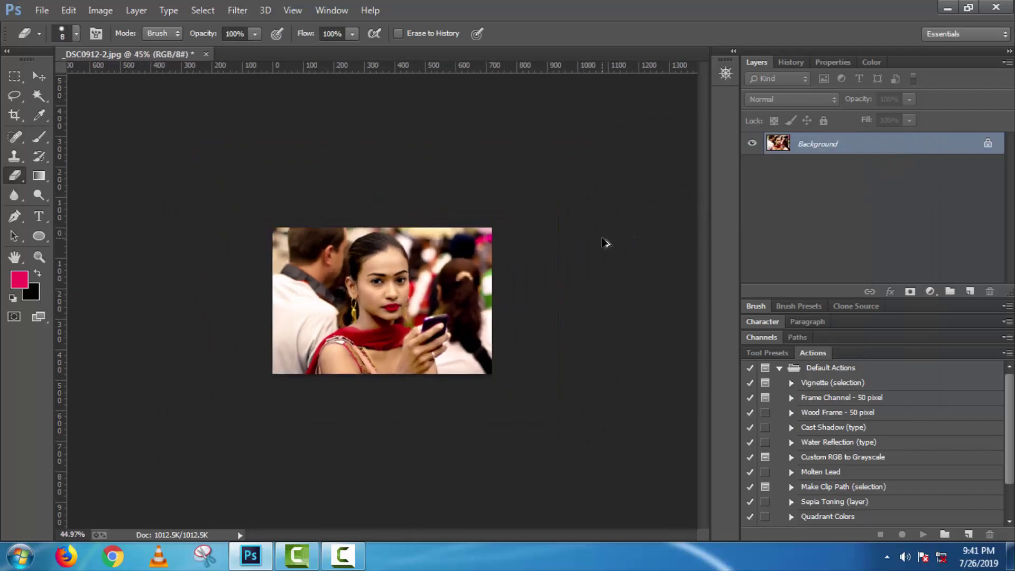
scroll(605, 243, up, 3)
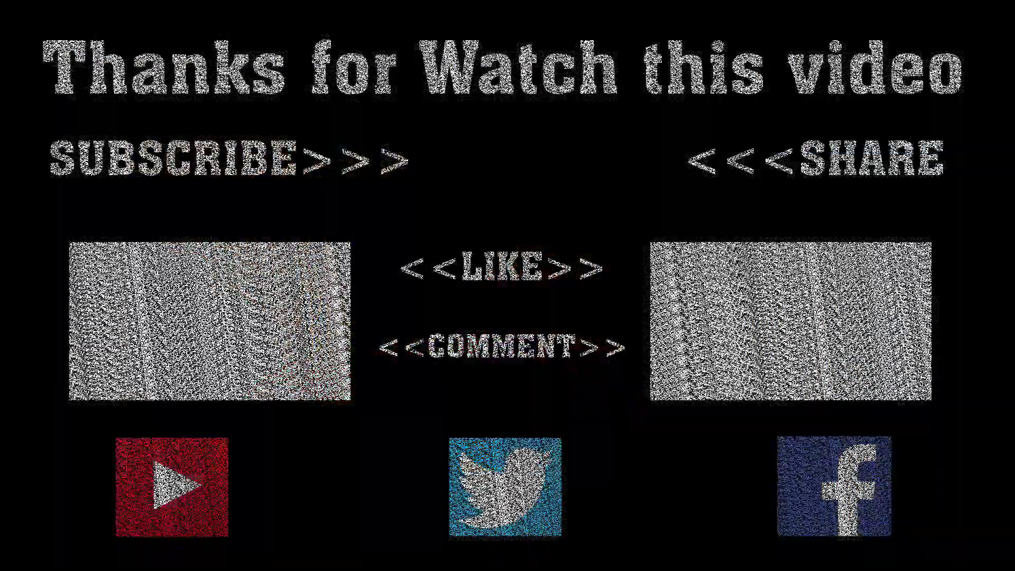